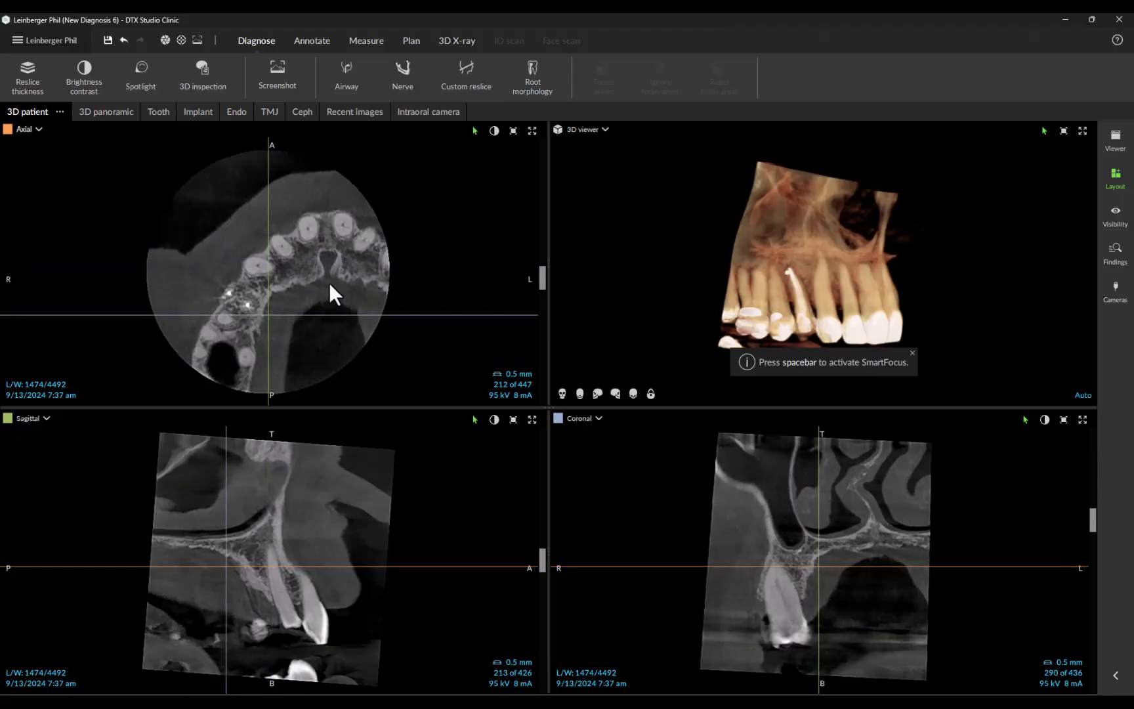
Step: Move the sagittal plane to slice 228 and the axial plane to slice 187, and slightly tilt the axial and sagittal reslice axes
mouse_move(271, 205)
mouse_down()
mouse_move(232, 205)
mouse_move(360, 211)
mouse_move(275, 213)
mouse_up()
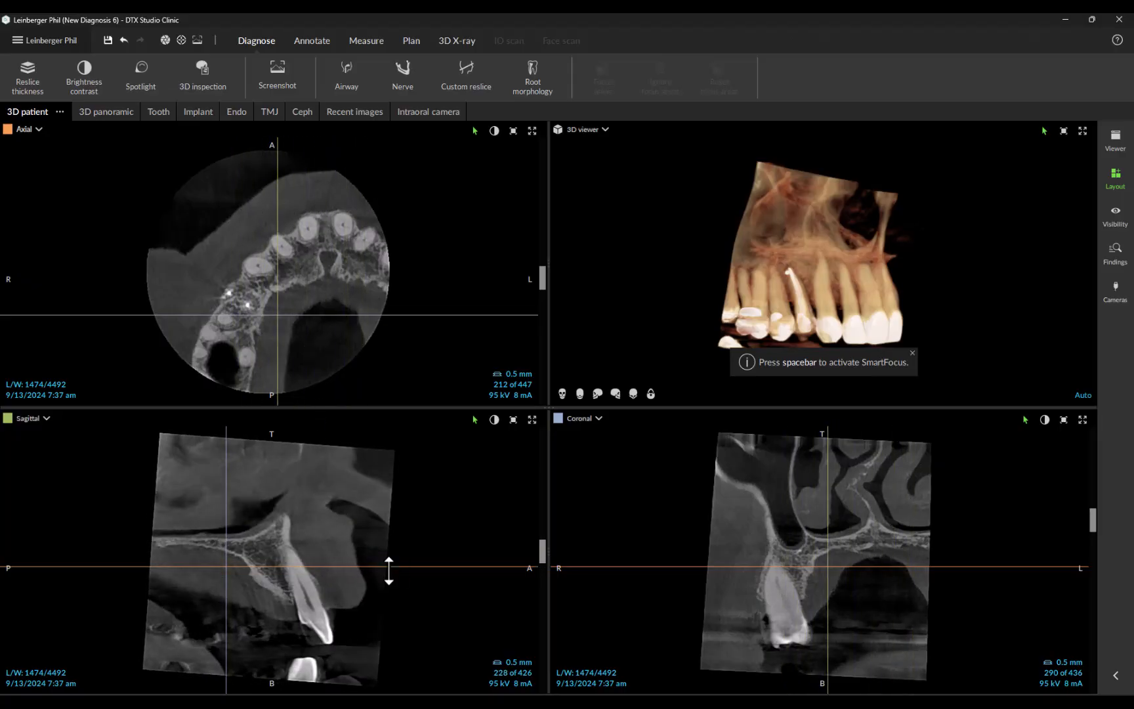
mouse_move(392, 567)
mouse_down()
mouse_move(393, 537)
mouse_move(393, 624)
mouse_move(395, 580)
mouse_up()
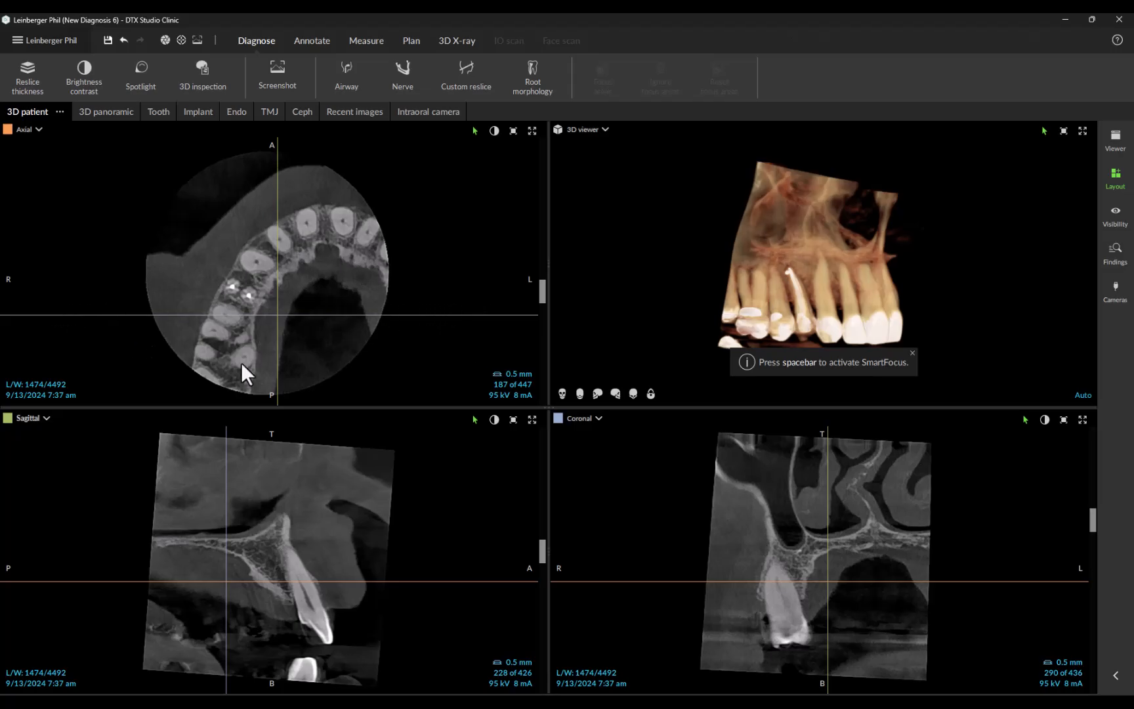
drag(482, 318, 486, 317)
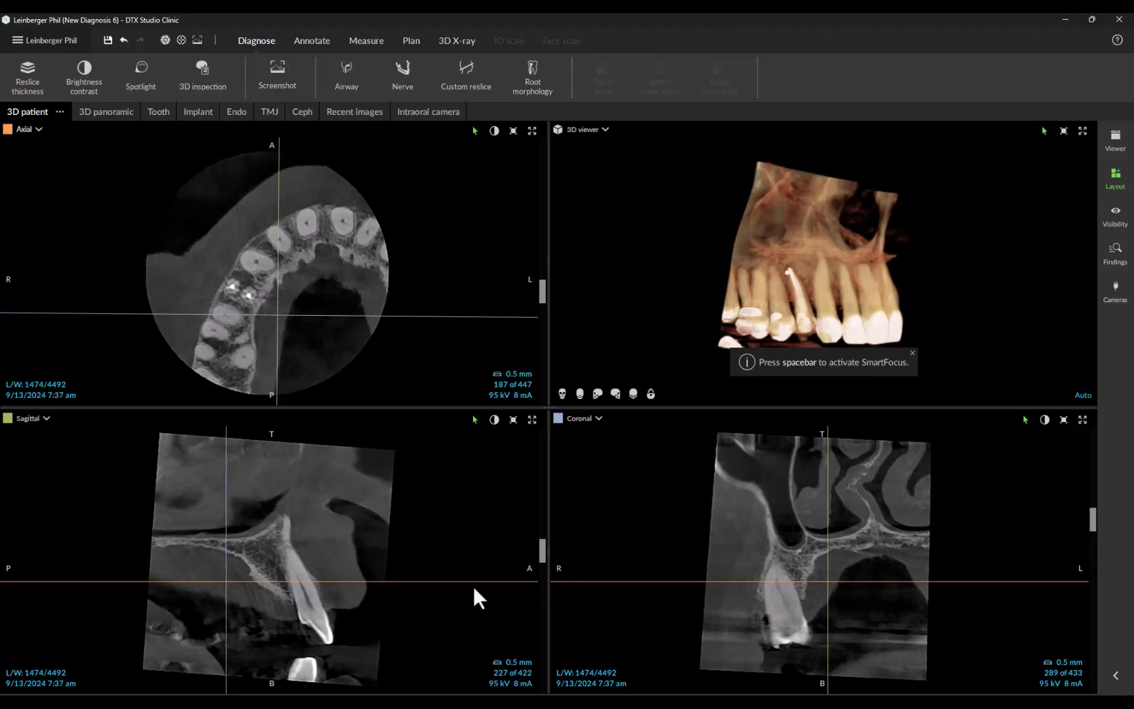
drag(475, 581, 475, 583)
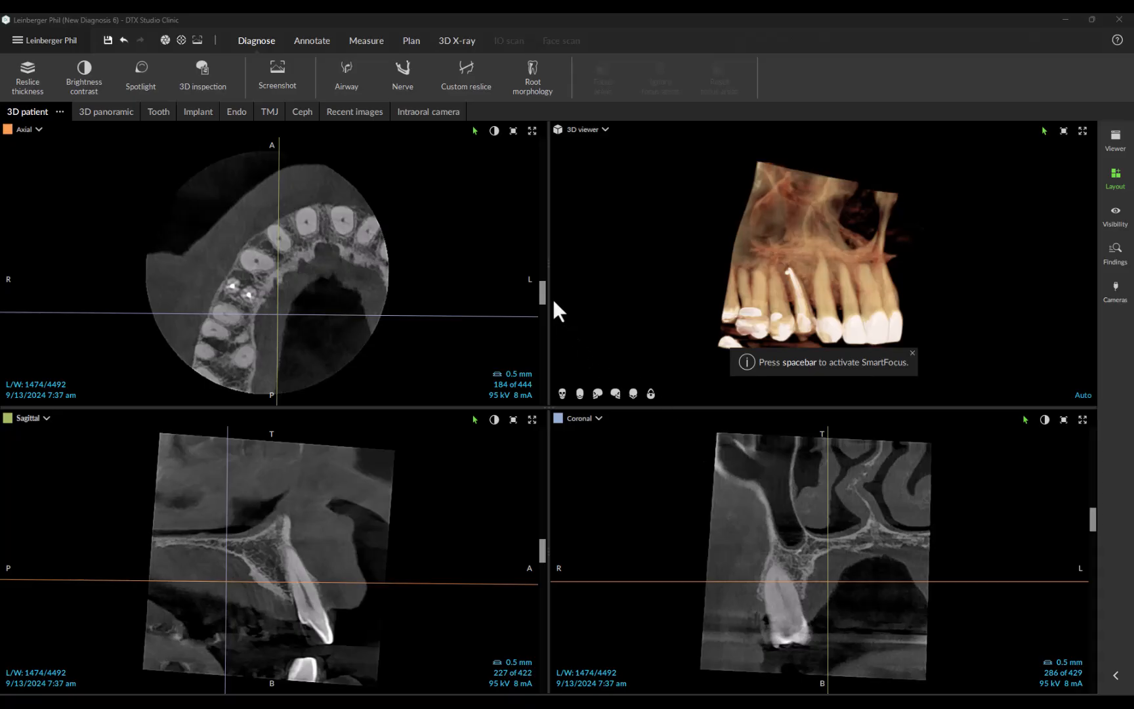
Step: Browse through neighbouring axial, sagittal and coronal slices around the posterior teeth by shifting each slice position
mouse_move(543, 289)
mouse_down()
mouse_move(540, 326)
mouse_move(538, 269)
mouse_move(539, 313)
mouse_move(543, 270)
mouse_move(543, 292)
mouse_up()
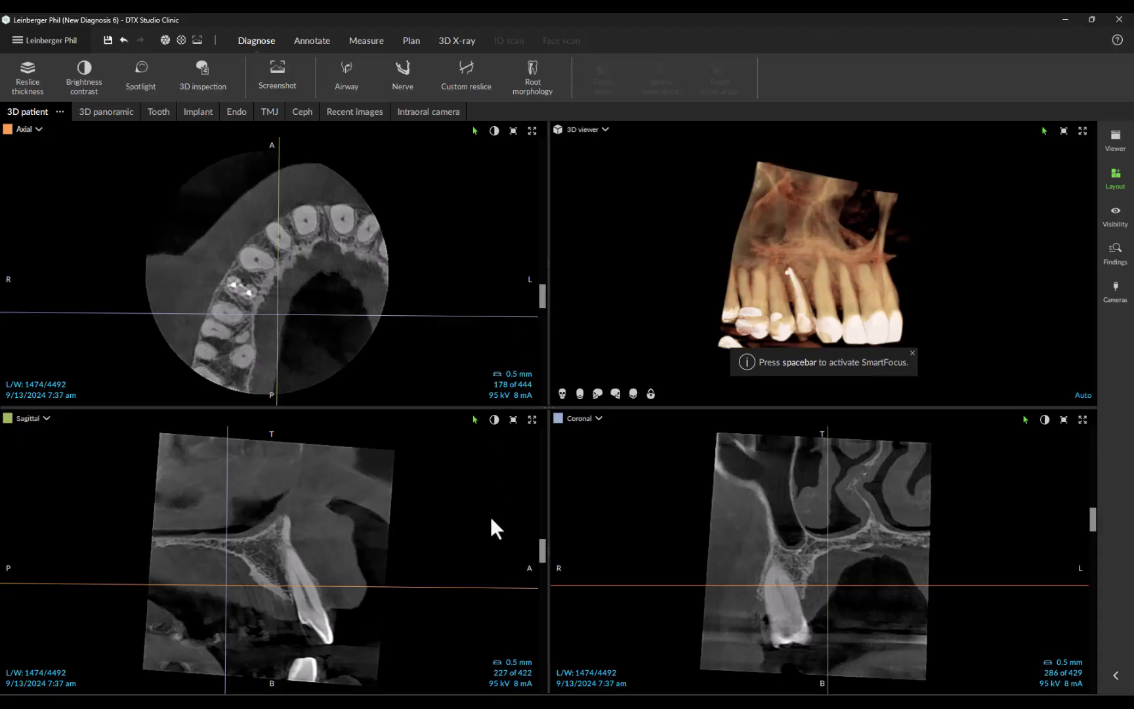
drag(397, 588, 397, 582)
mouse_move(541, 548)
mouse_down()
mouse_move(541, 559)
mouse_move(541, 526)
mouse_move(546, 557)
mouse_up()
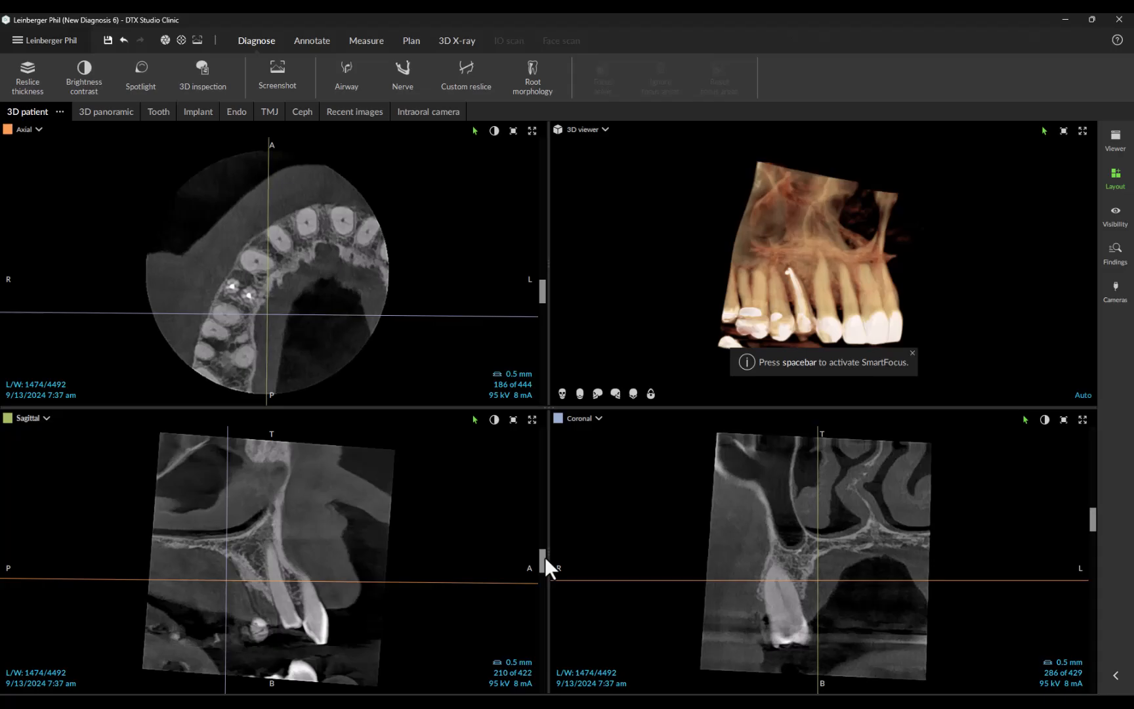
mouse_move(1091, 511)
mouse_down()
mouse_move(1092, 532)
mouse_move(1093, 514)
mouse_up()
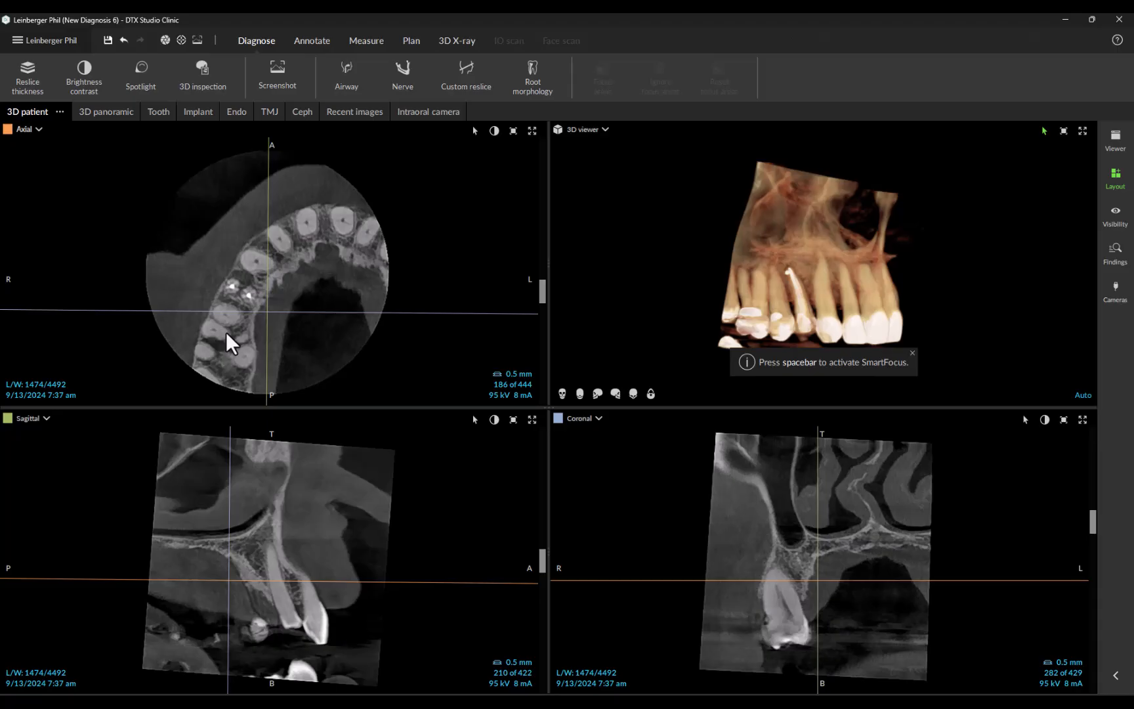
Step: Enlarge the axial view around the root-filled tooth, and reset the reslice axis to its default orientation
shift+drag(226, 332, 217, 333)
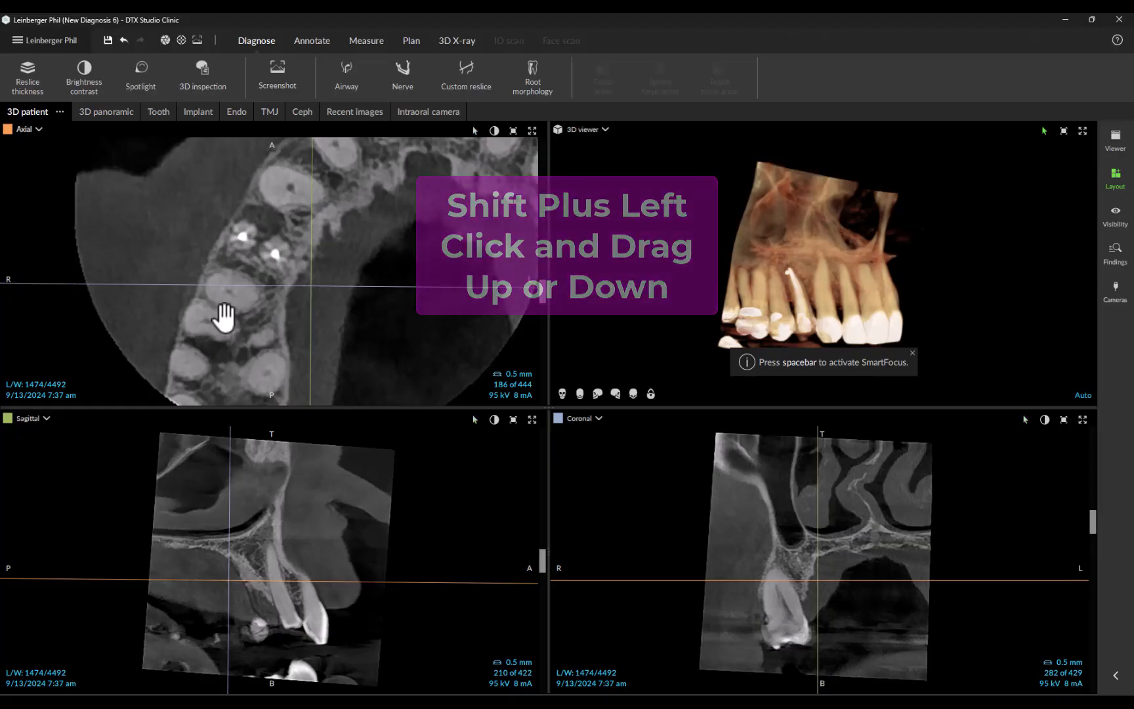
shift+right_drag(225, 313, 286, 340)
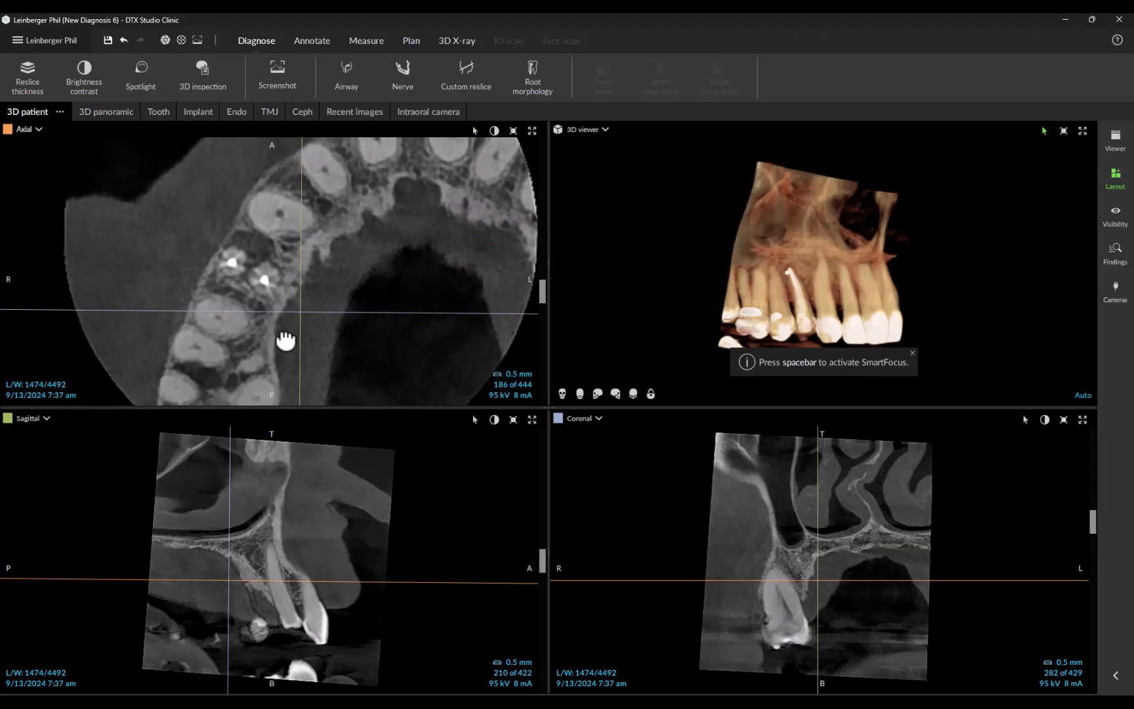
right_click(354, 260)
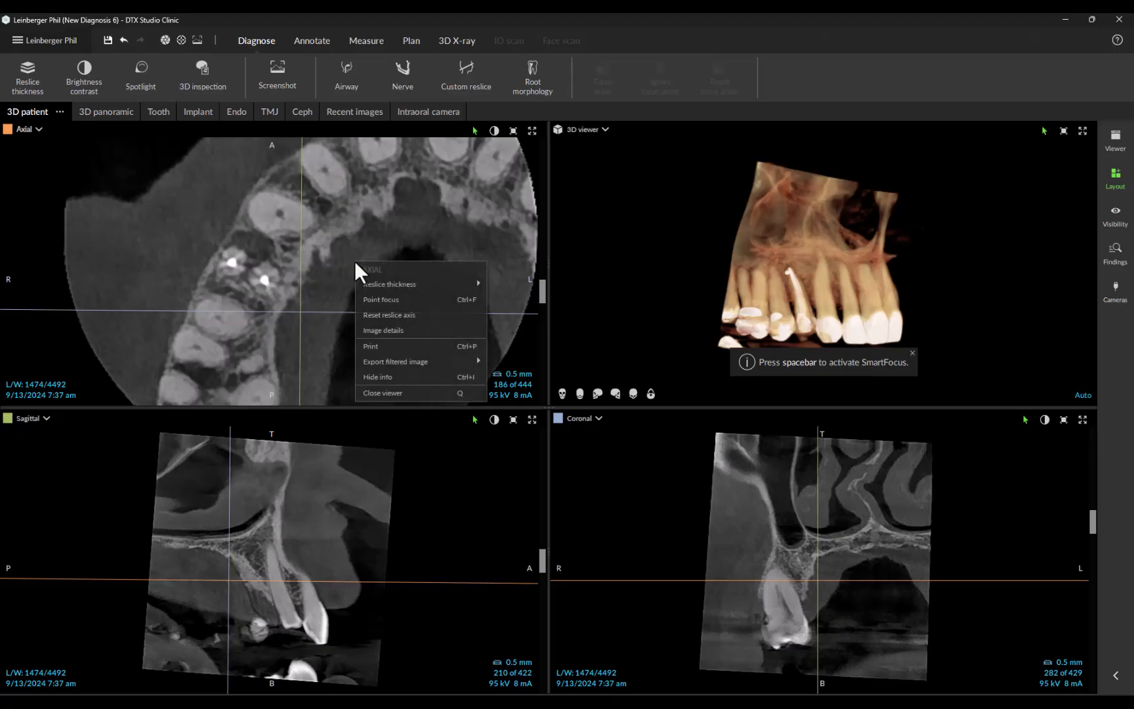
click(388, 314)
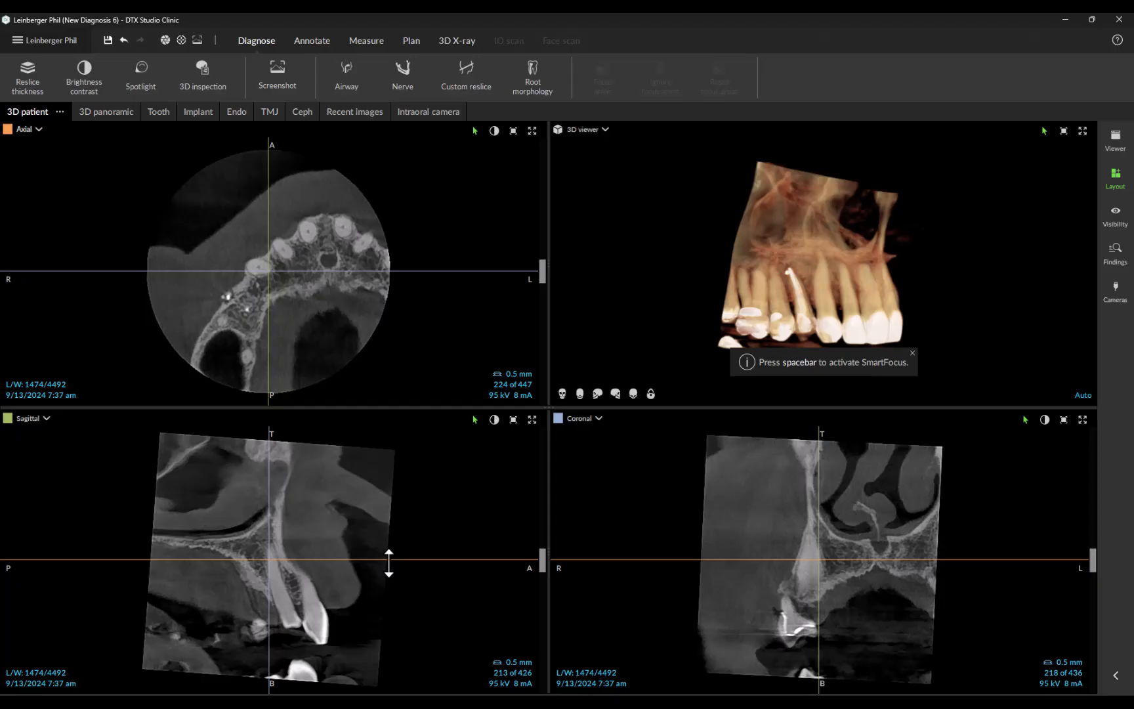
Step: Lower the axial plane to slice 183 through the roots and rotate the 3D model slightly
mouse_move(388, 563)
mouse_down()
mouse_move(389, 543)
mouse_move(392, 583)
mouse_up()
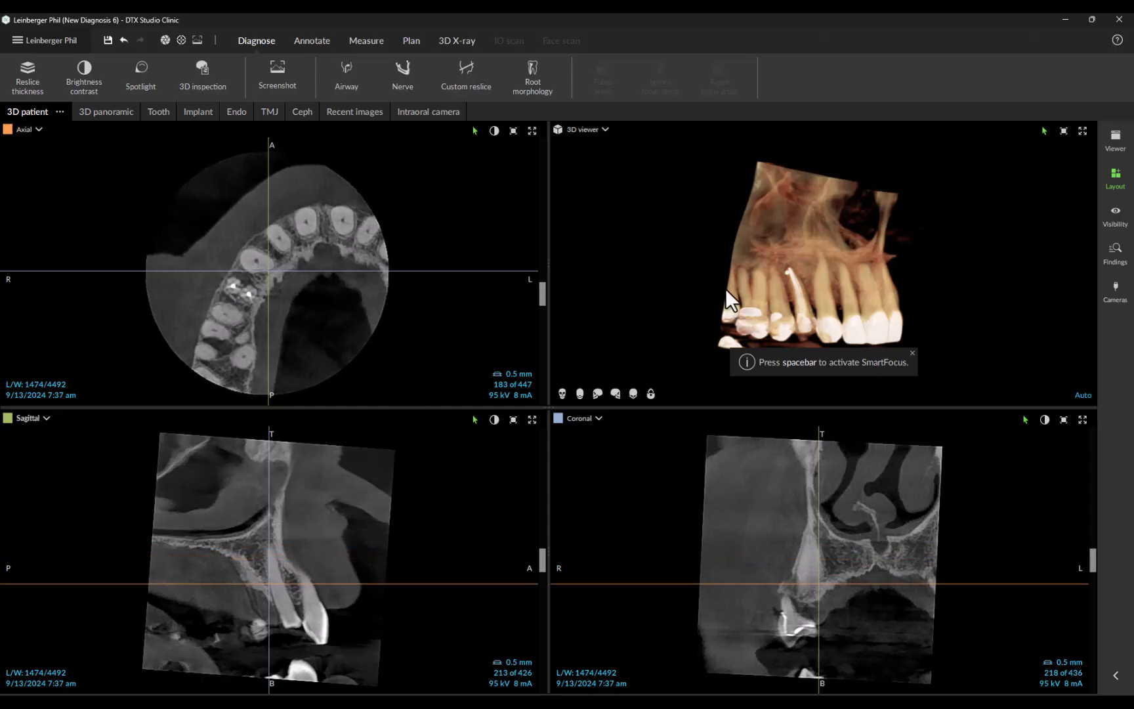
mouse_move(726, 289)
mouse_down()
mouse_move(782, 299)
mouse_move(761, 306)
mouse_move(746, 261)
mouse_move(765, 235)
mouse_move(748, 282)
mouse_up()
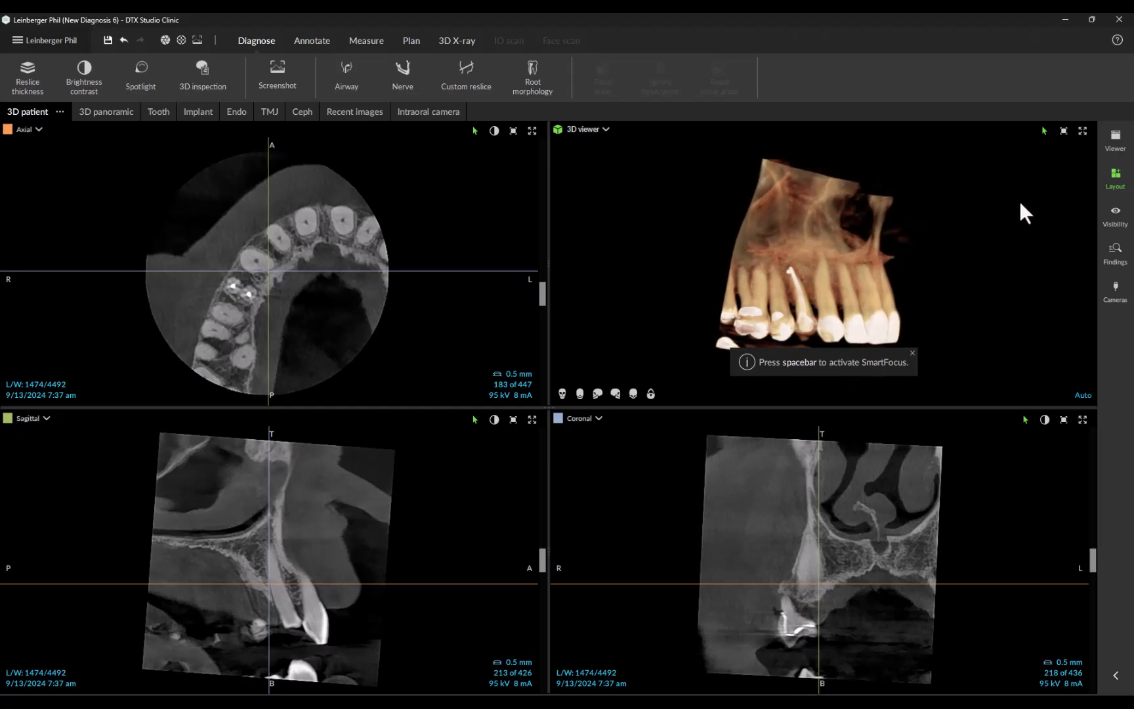
Step: Add the upper-arch cross-sections to the layout, enlarge them on the tooth, and set the number of slices to 6
click(1114, 179)
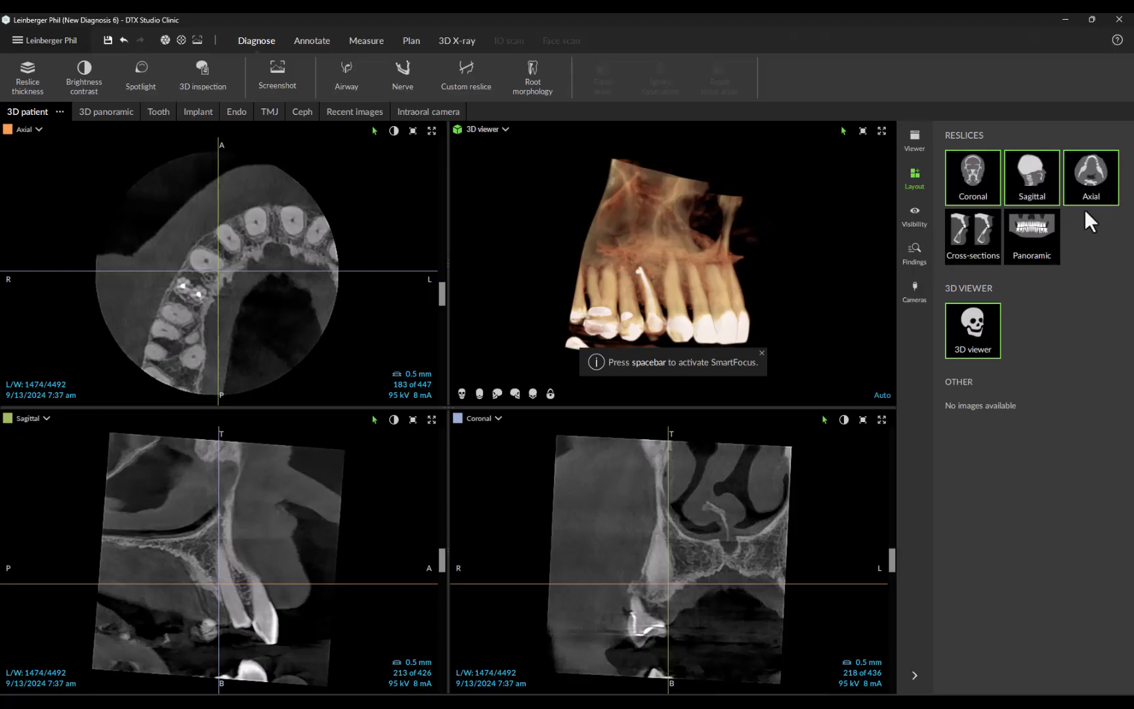
click(984, 245)
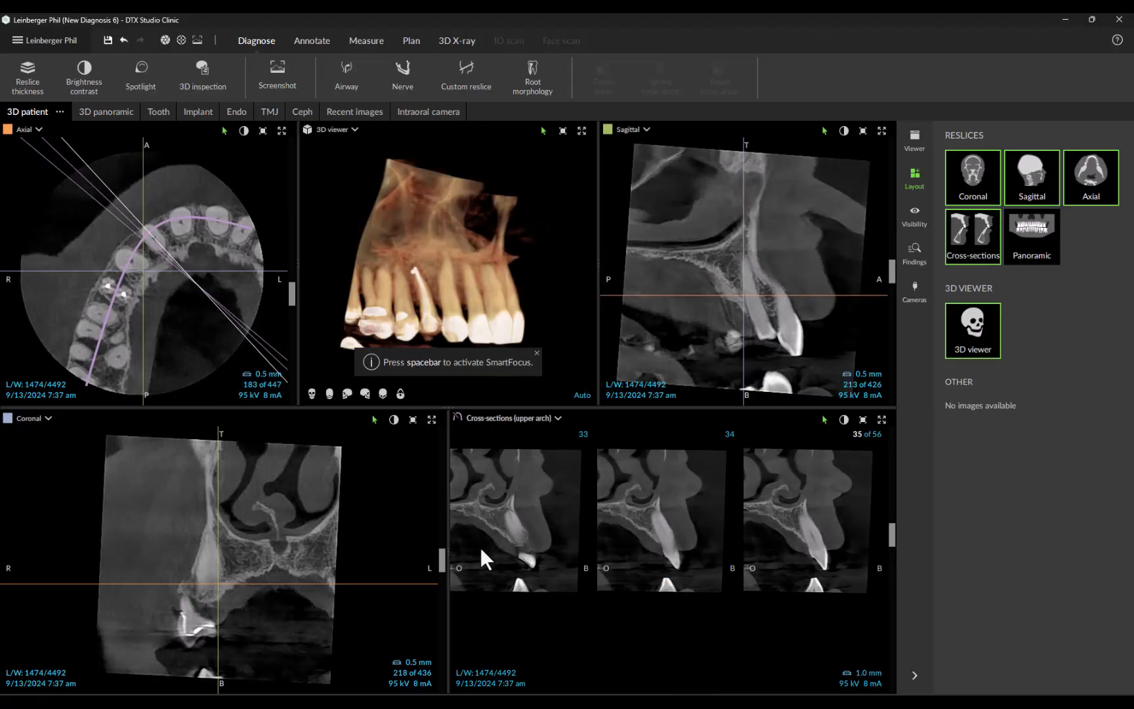
ctrl+scroll(481, 547, up, 6)
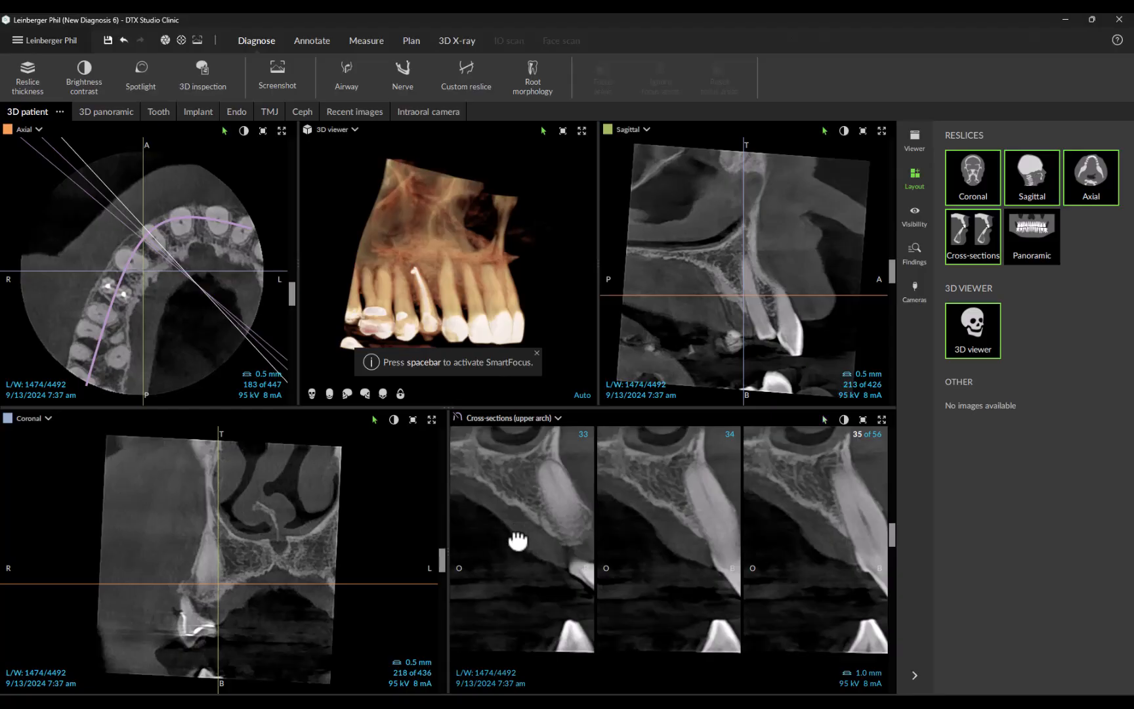
drag(518, 540, 484, 565)
right_click(505, 525)
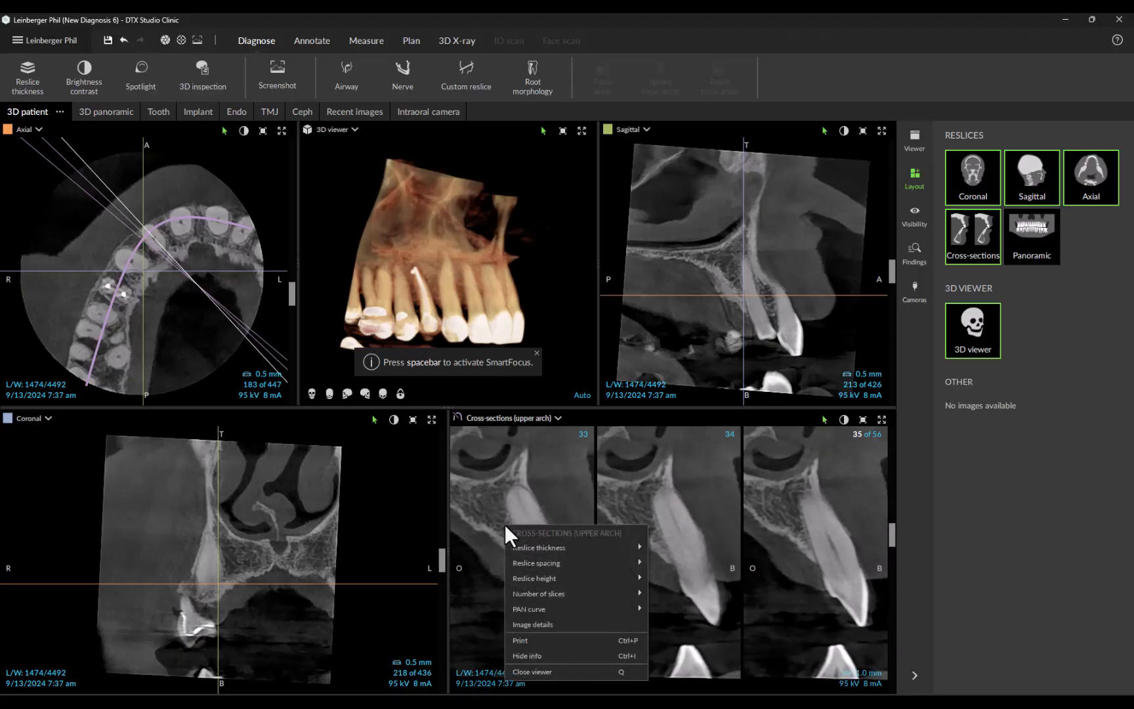
mouse_move(547, 592)
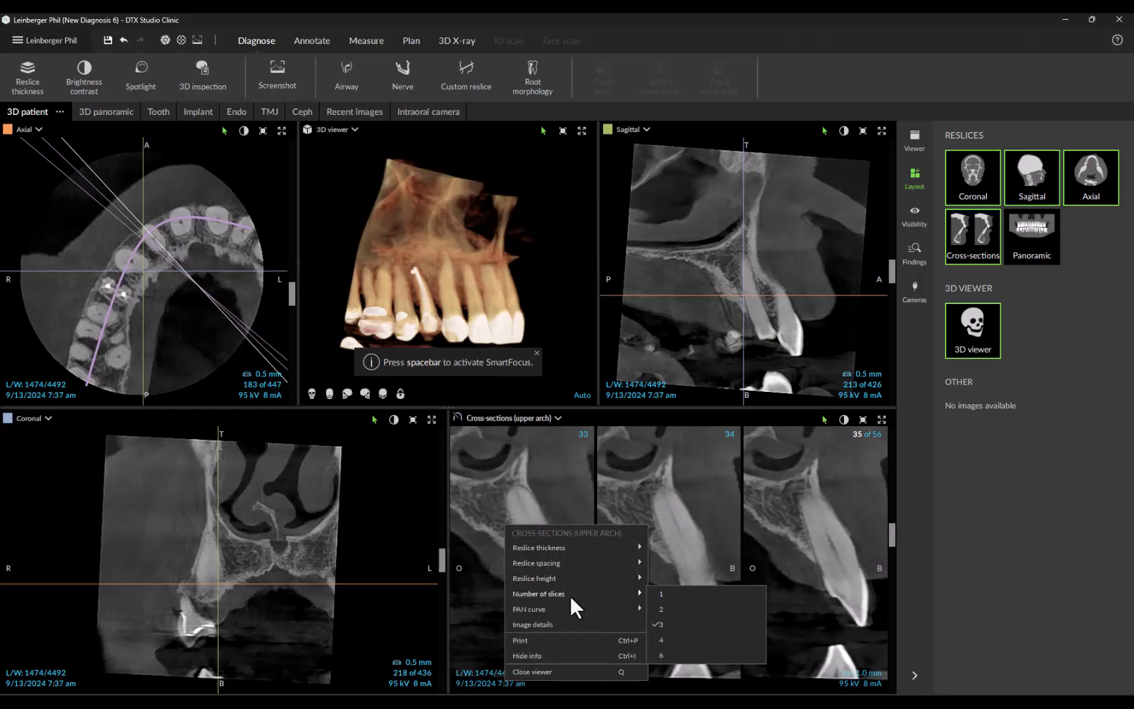
click(673, 651)
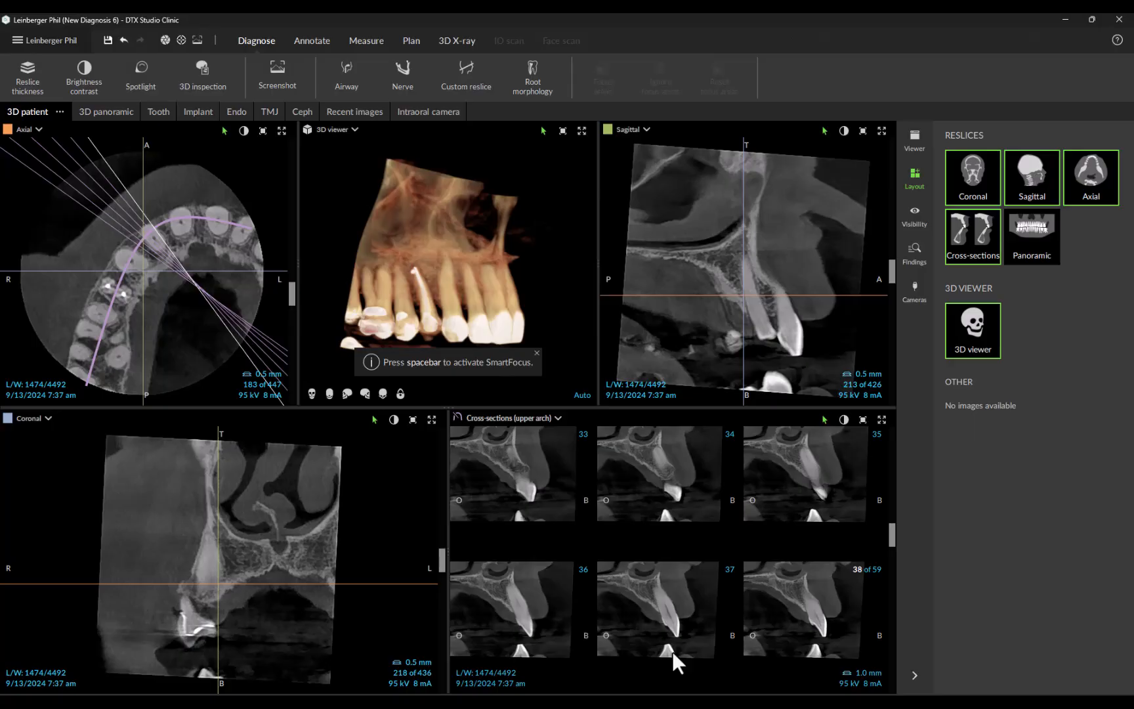
Step: Remove the cross-sections from the layout and select the panoramic reslice
click(972, 254)
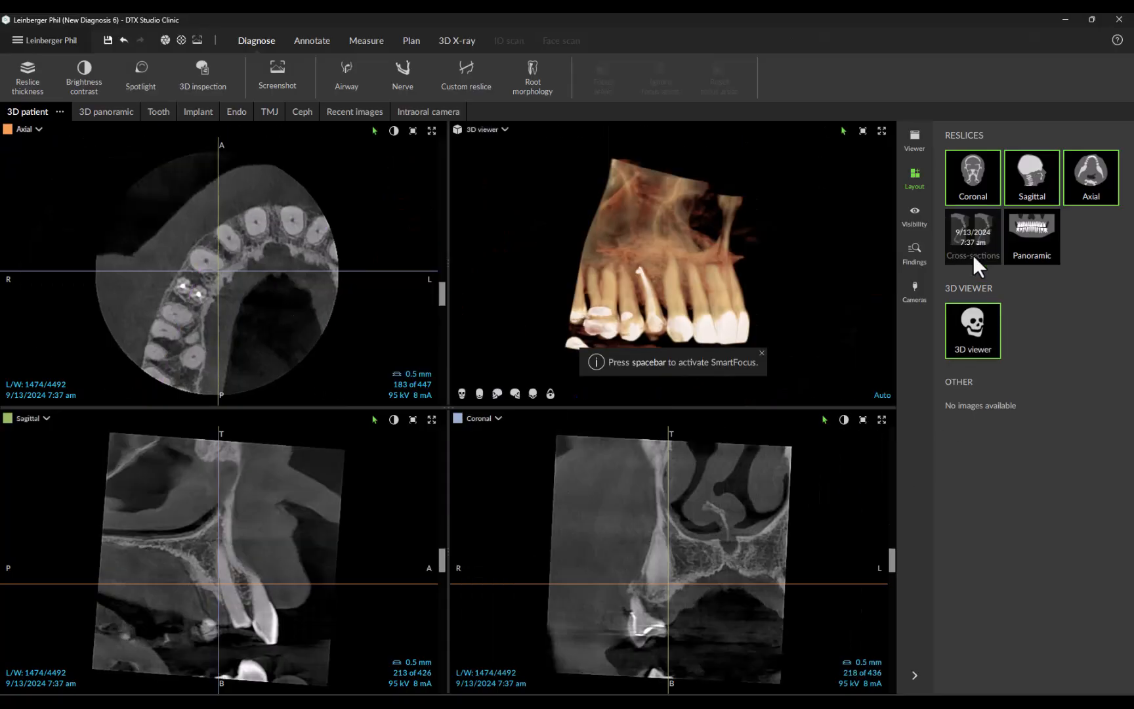
click(1035, 253)
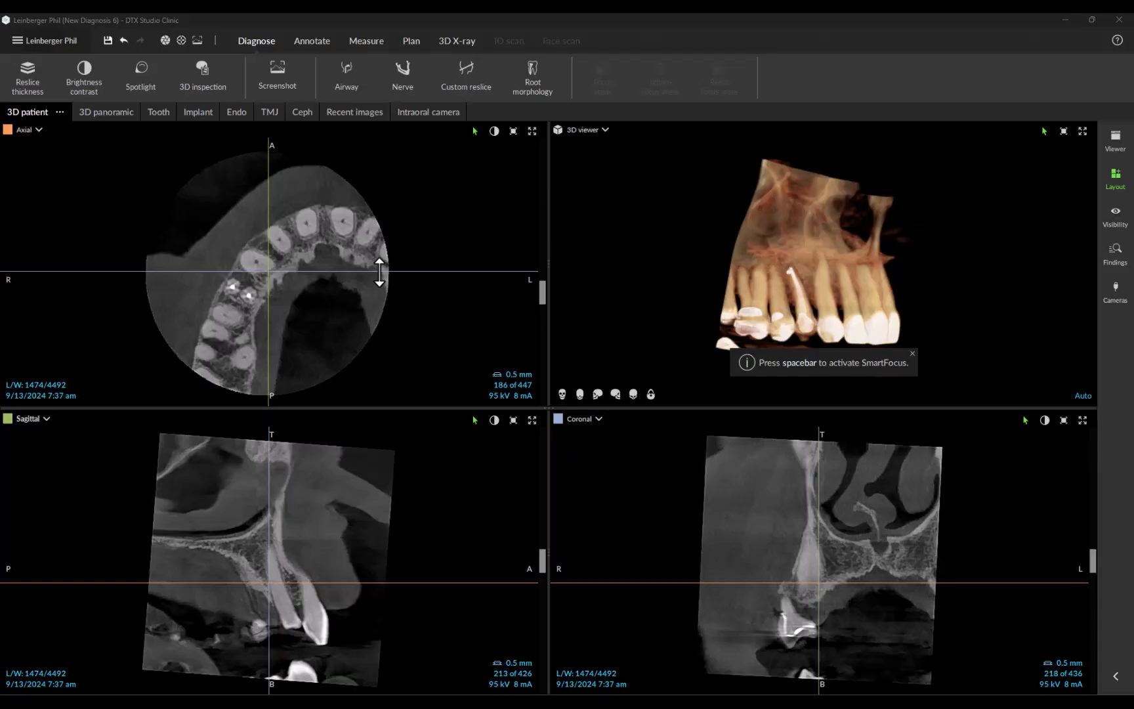
Step: Centre the axial reslice lines on the root-filled tooth and rotate them to follow the arch and cross both canals
drag(379, 272, 378, 298)
drag(461, 299, 442, 379)
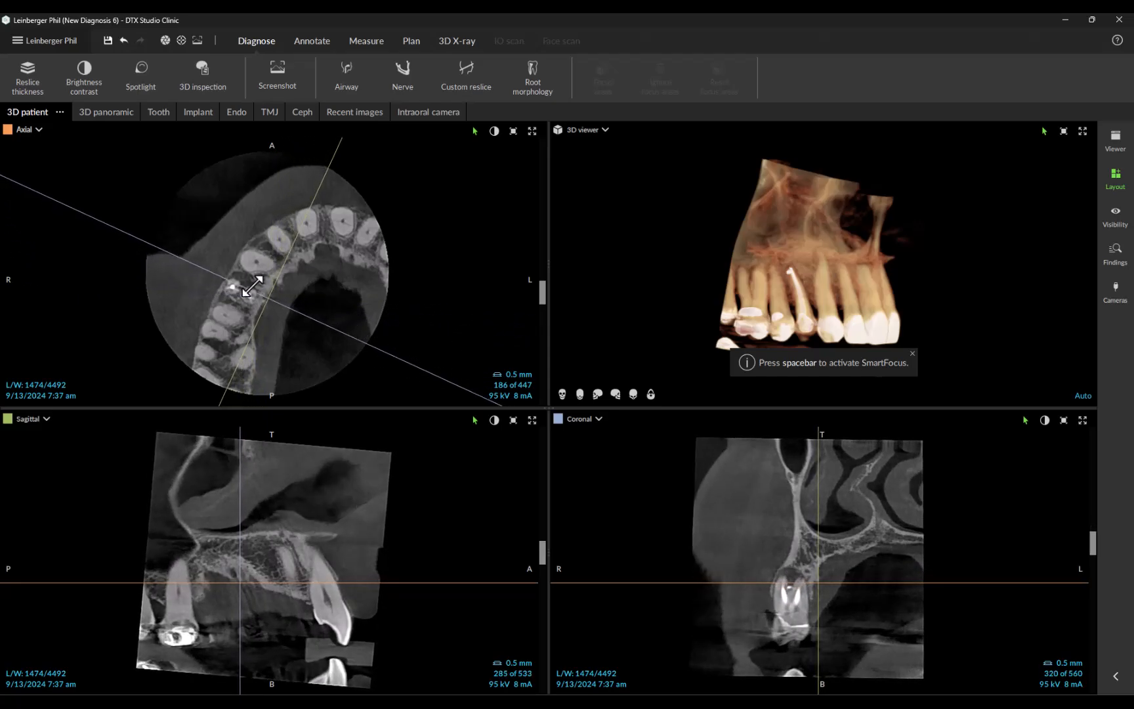
drag(325, 326, 322, 329)
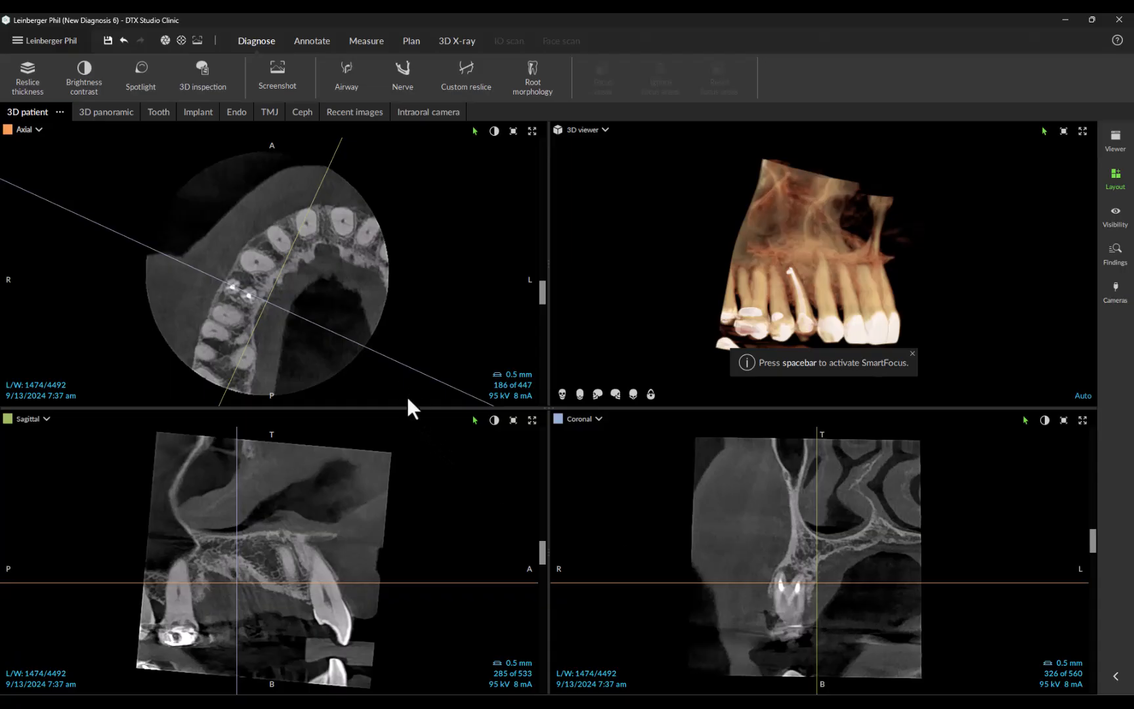
drag(395, 365, 396, 364)
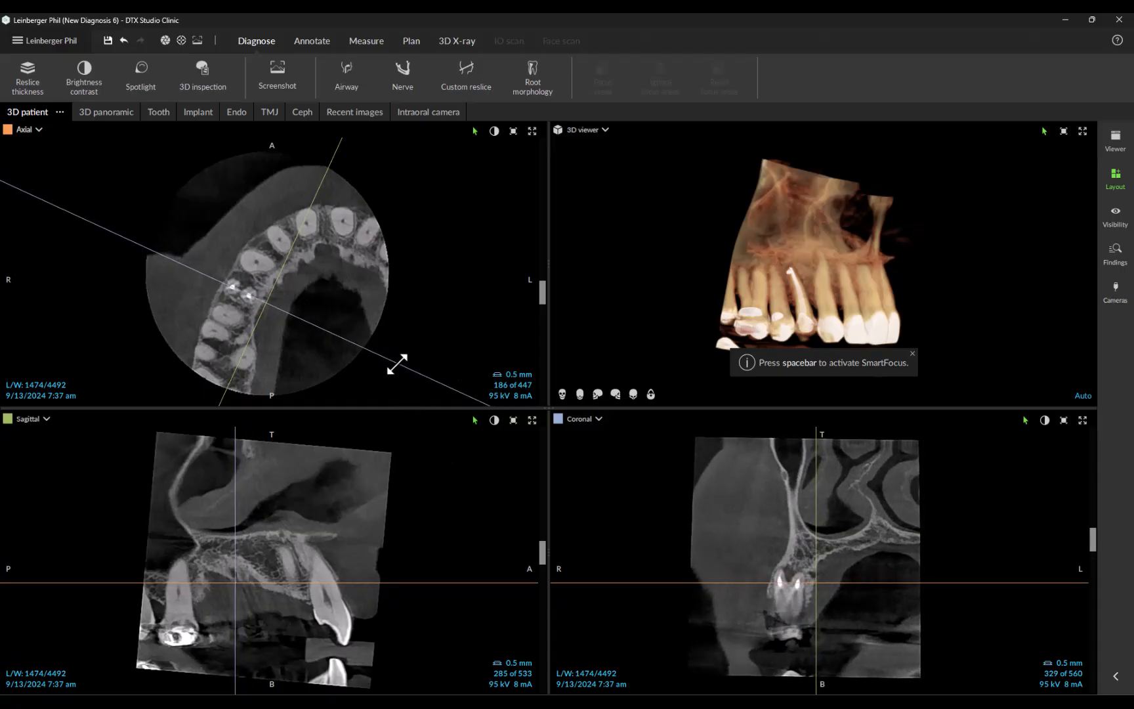
Step: Bring the sagittal slice through the root-filled tooth and tilt the sagittal and coronal reslice axes along its roots
scroll(414, 612, down, 5)
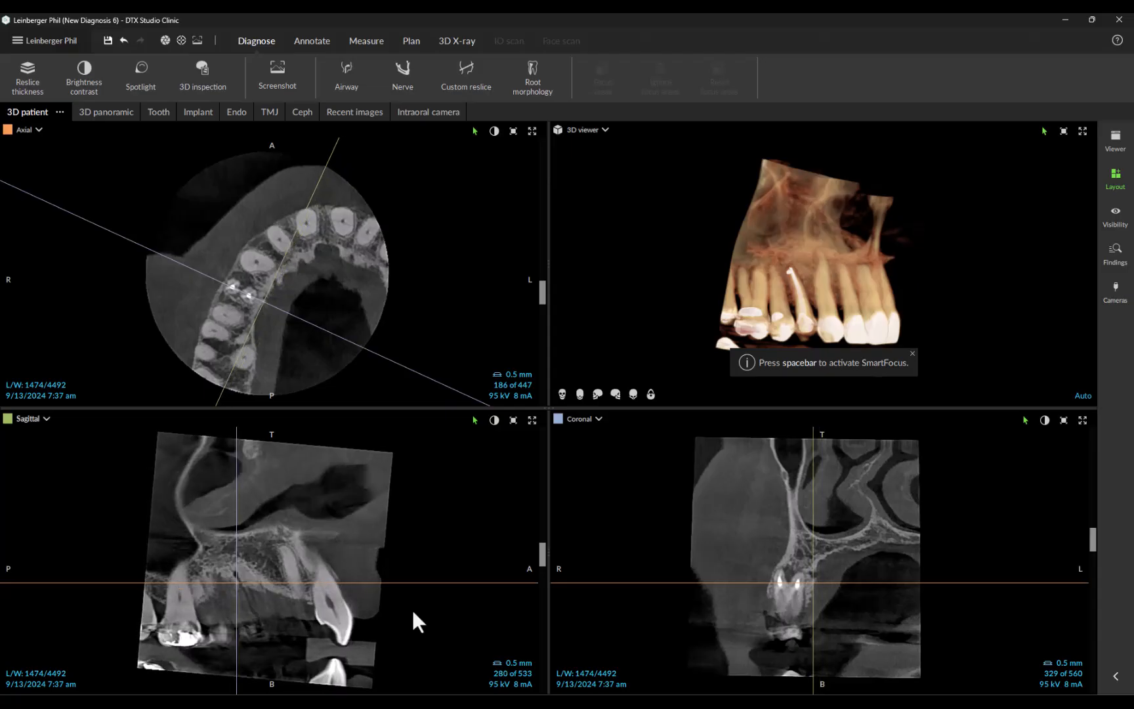
scroll(413, 612, down, 20)
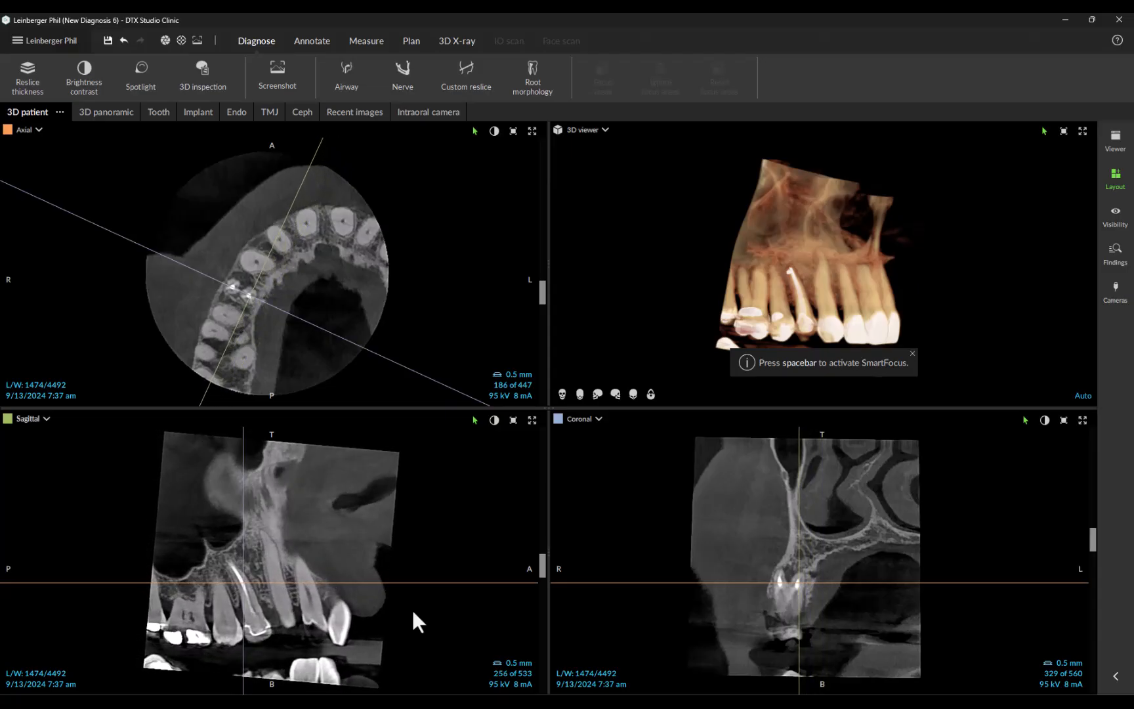
scroll(413, 612, up, 1)
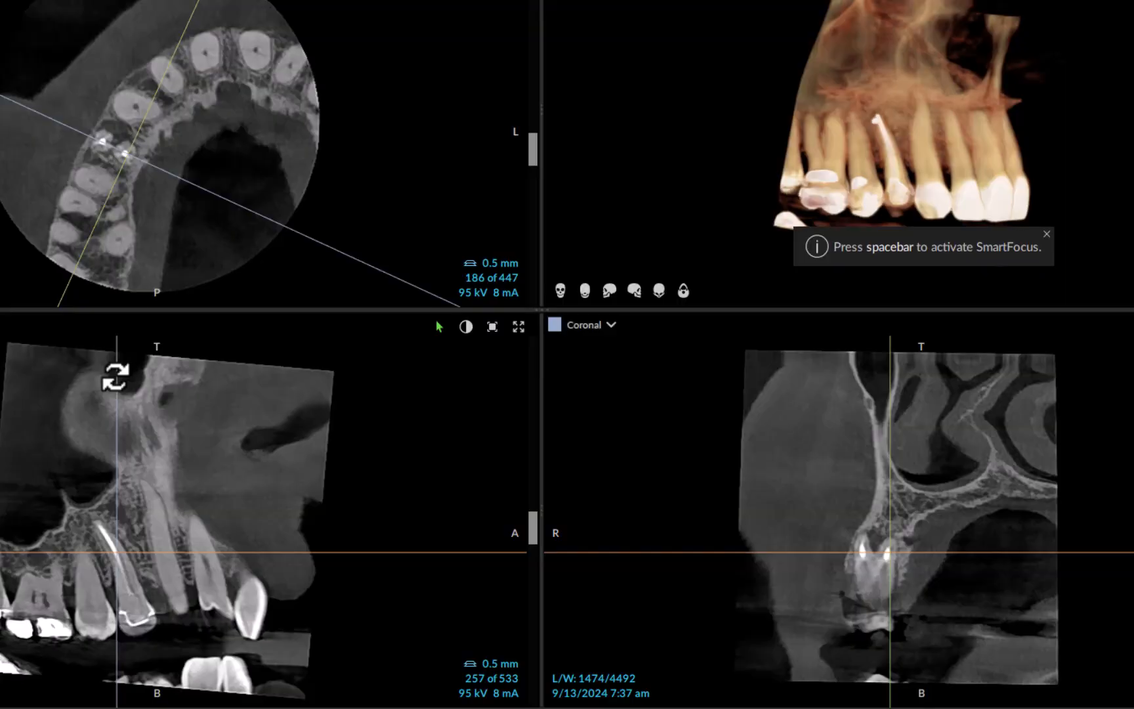
drag(112, 375, 64, 425)
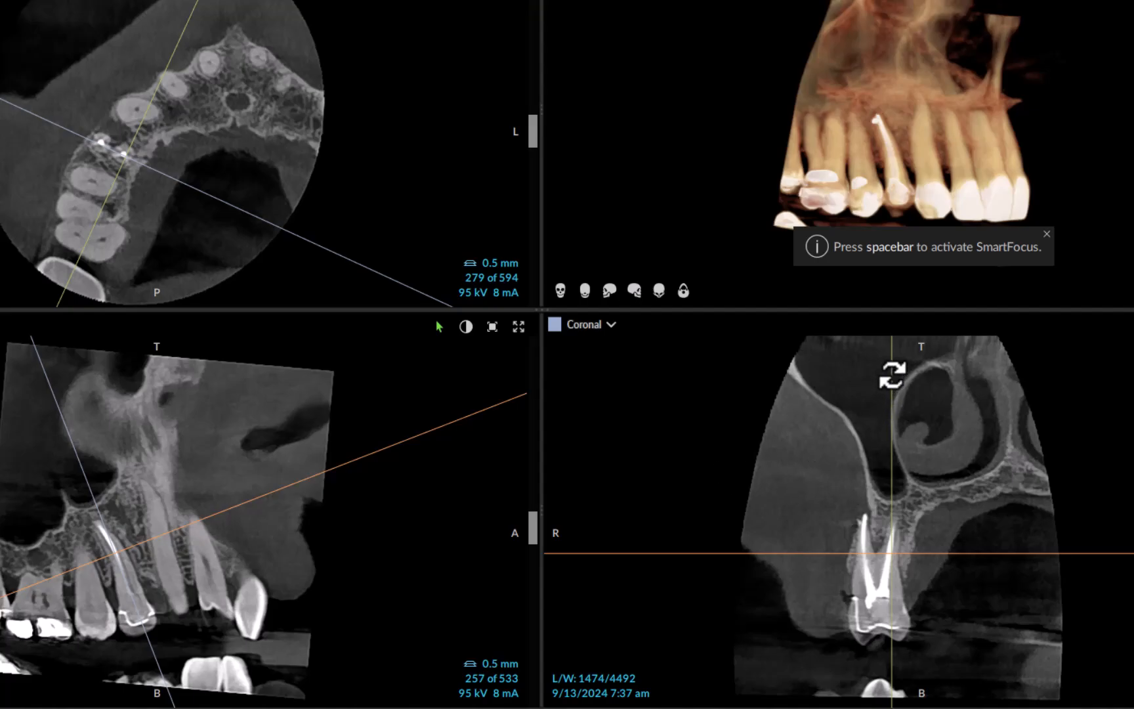
drag(891, 375, 918, 395)
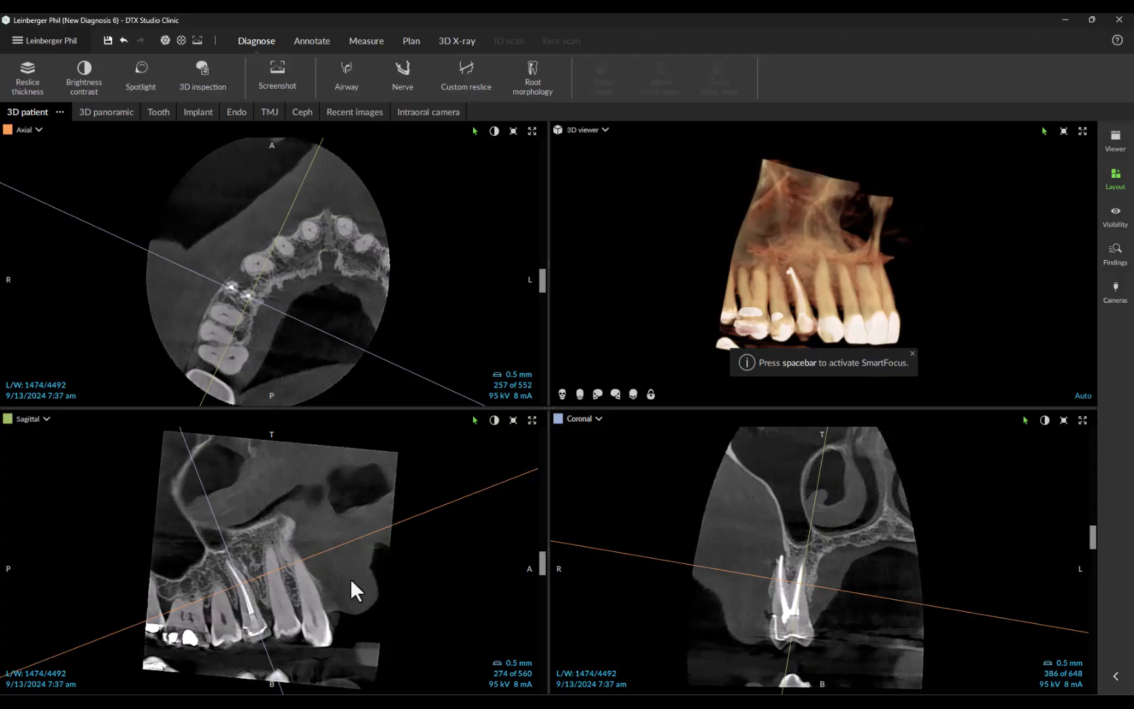
Step: Enlarge and centre the sagittal view on the root-filled tooth and examine the neighbouring slices through its canal filling
right_drag(351, 579, 351, 581)
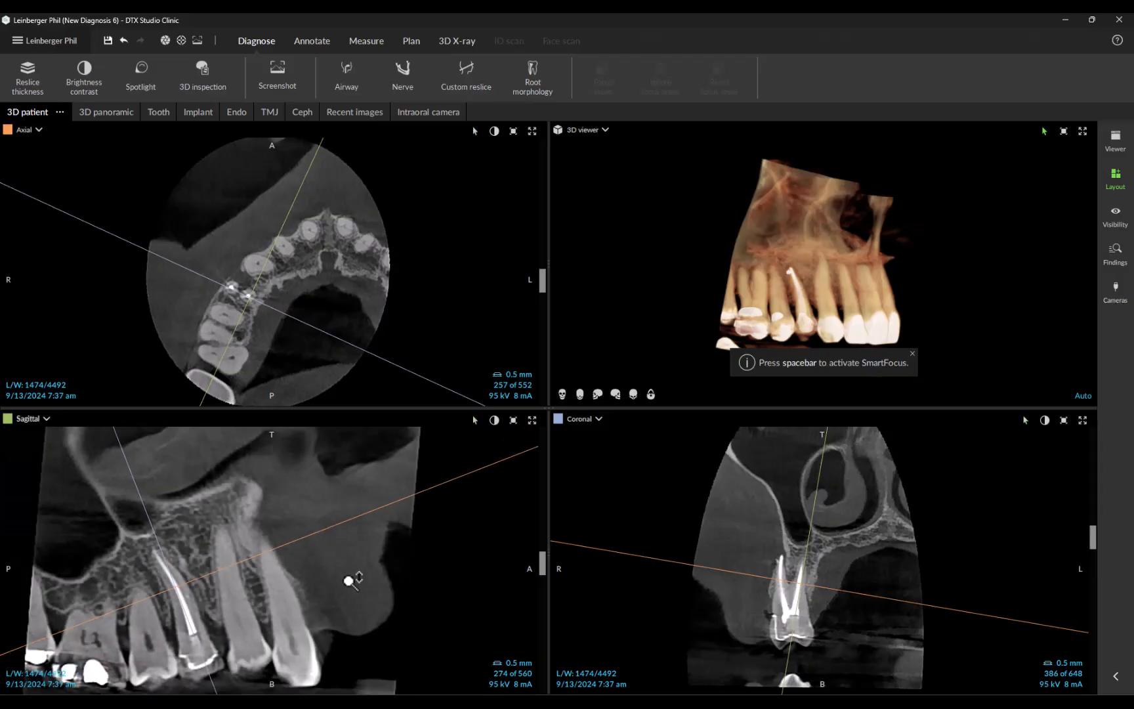
middle_drag(311, 599, 372, 555)
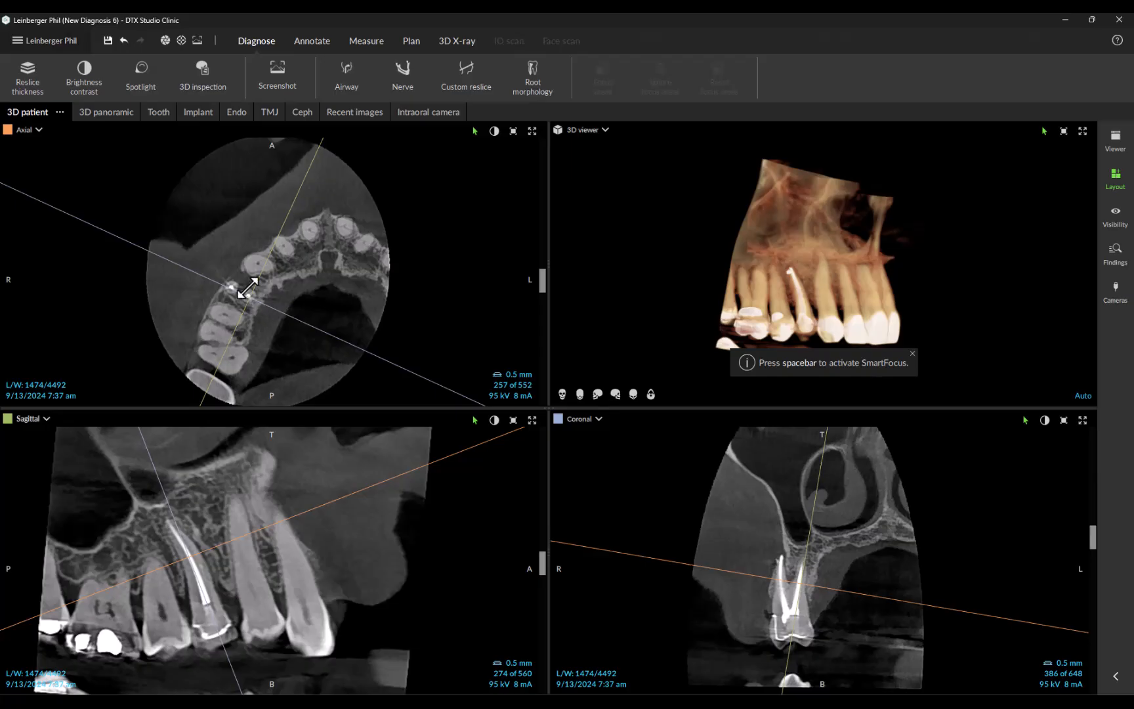
scroll(339, 586, down, 3)
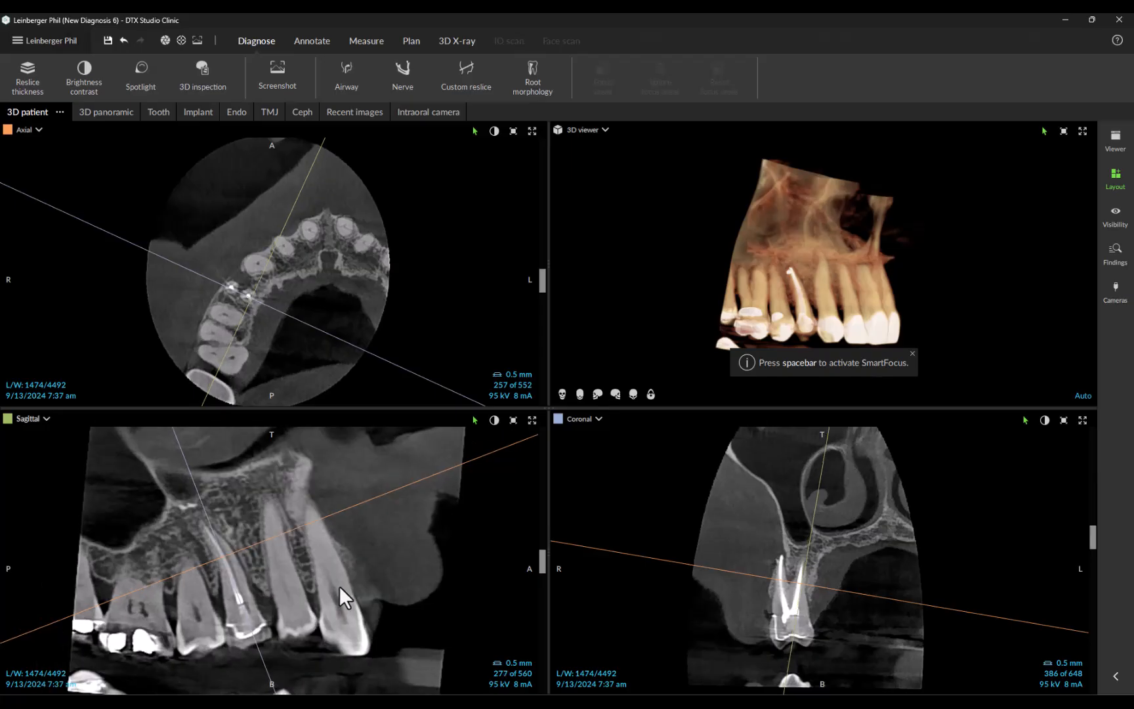
scroll(339, 585, up, 4)
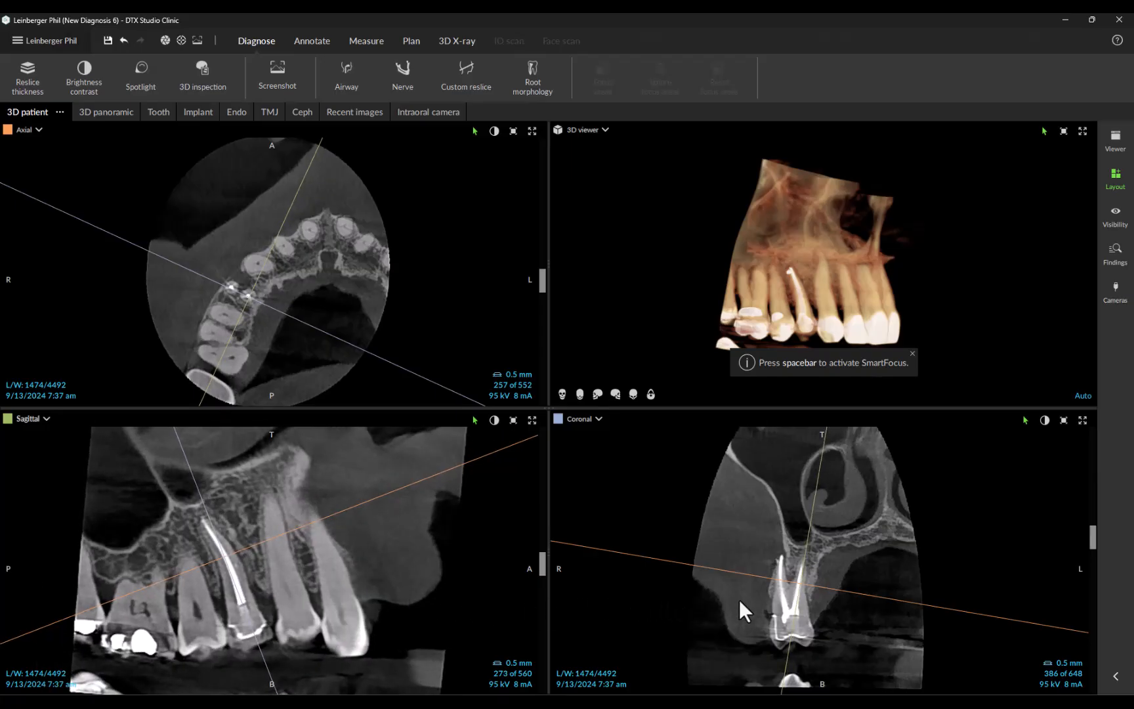
Step: Enlarge and centre the coronal view on the root-filled tooth and examine adjacent slices through both canals
scroll(691, 590, up, 5)
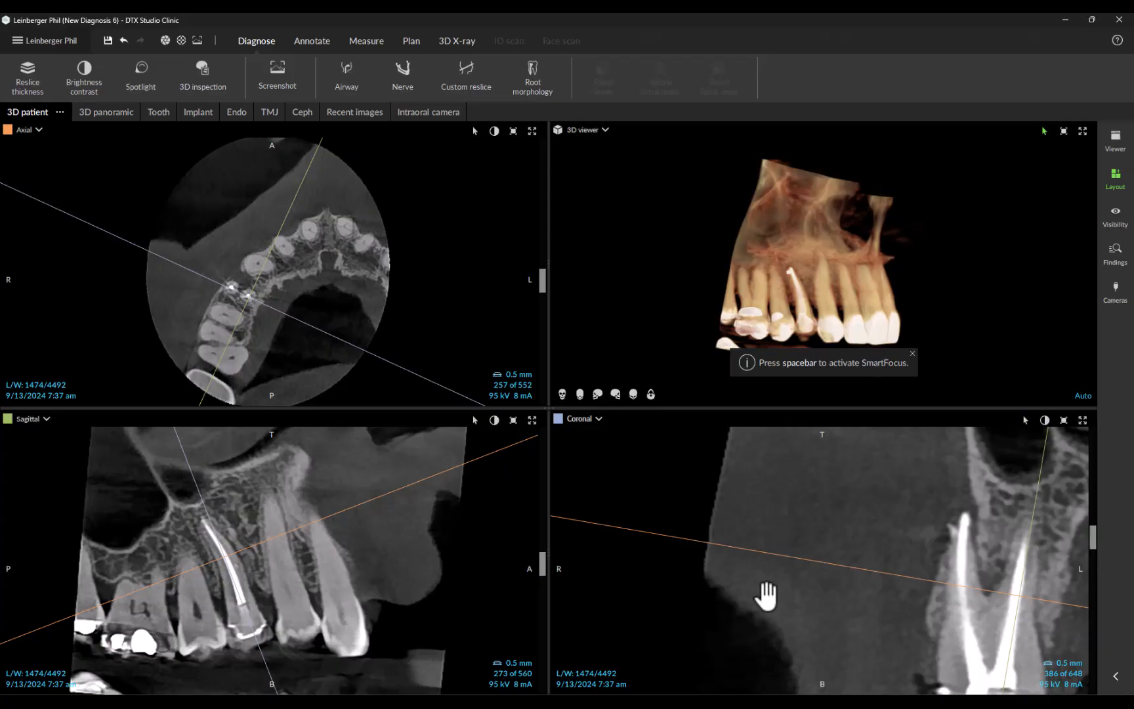
middle_drag(767, 603, 604, 549)
scroll(729, 572, up, 6)
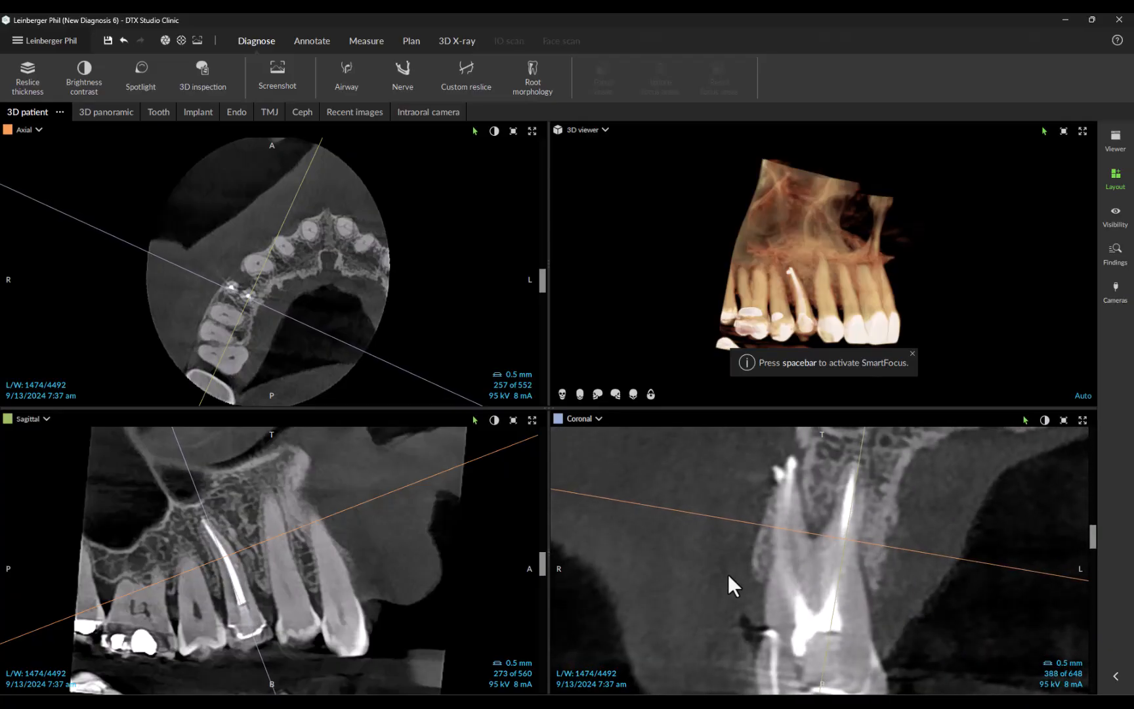
Step: Reset the reslices to their default orientation and move the axial slice to 201 of 447, through the root-filled tooth
scroll(728, 576, down, 6)
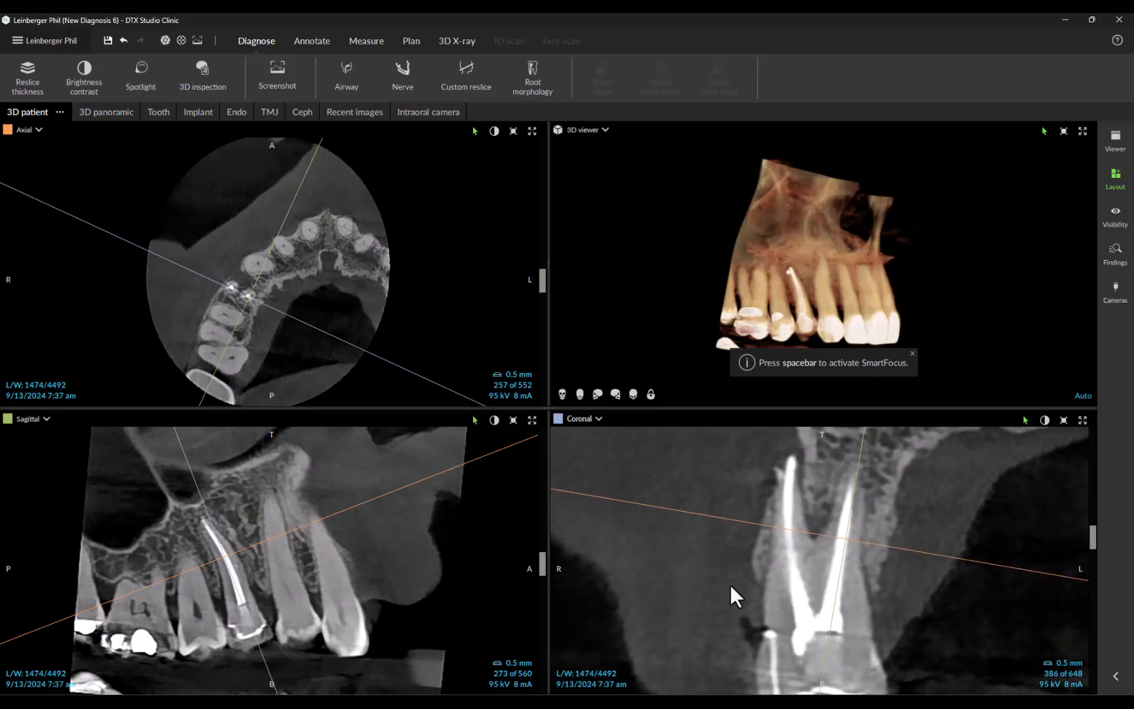
right_click(420, 272)
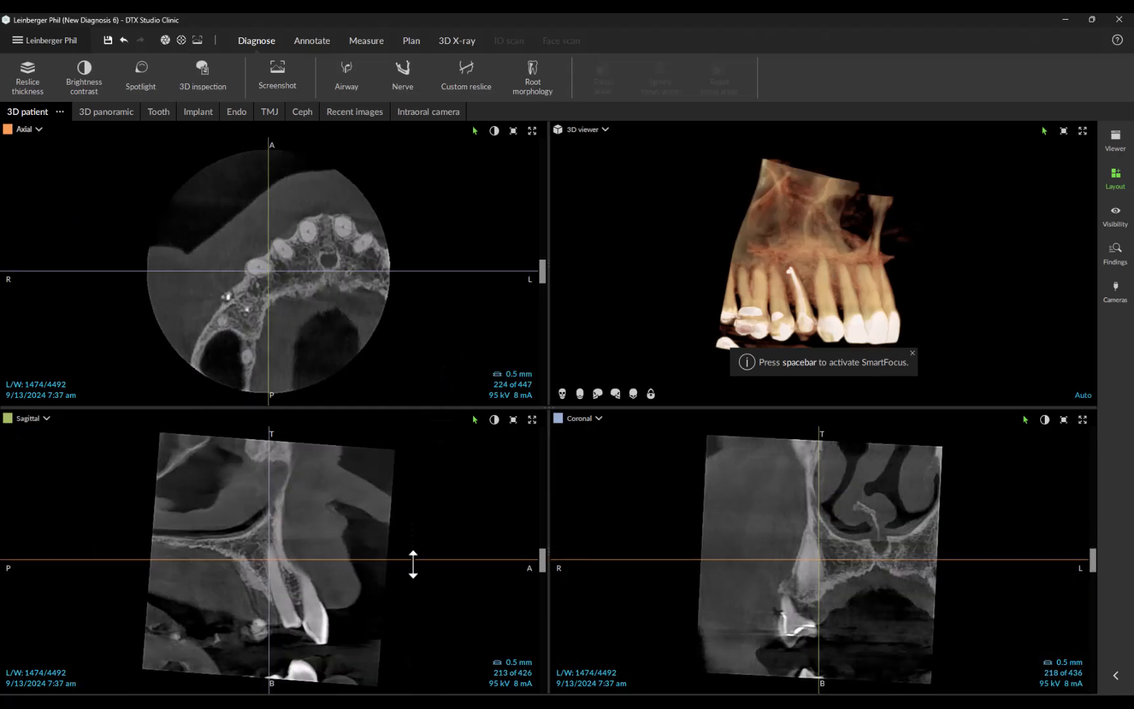
drag(414, 560, 413, 573)
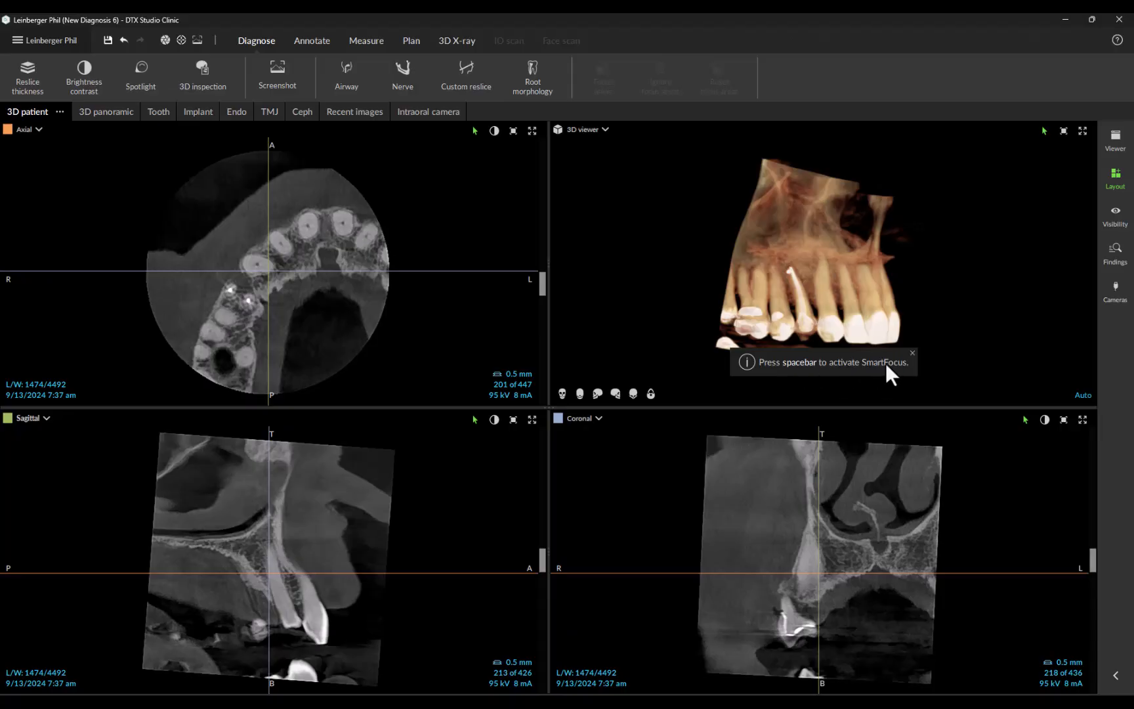
Step: Use SmartFocus on tooth 5 in the 3D viewer to open its aligned reslices in the Tooth workspace
key(space)
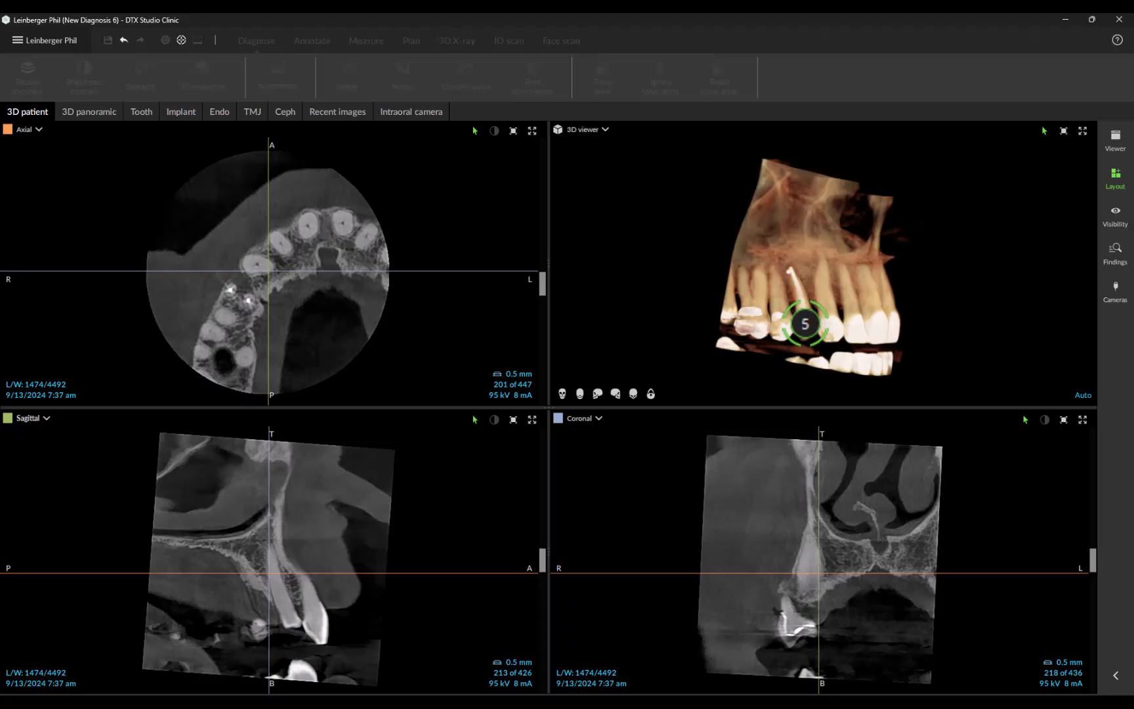
click(805, 324)
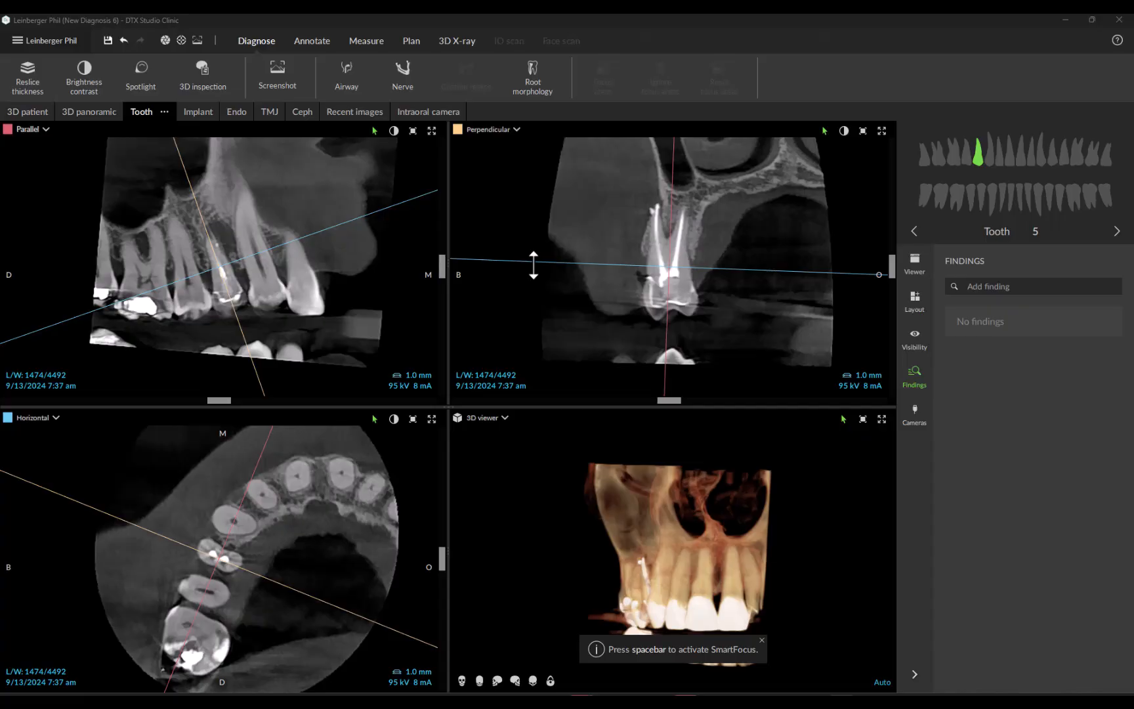
Step: Rotate the 3D model and use SmartFocus to switch the tooth reslices to tooth 7 and back to tooth 5
drag(568, 551, 629, 551)
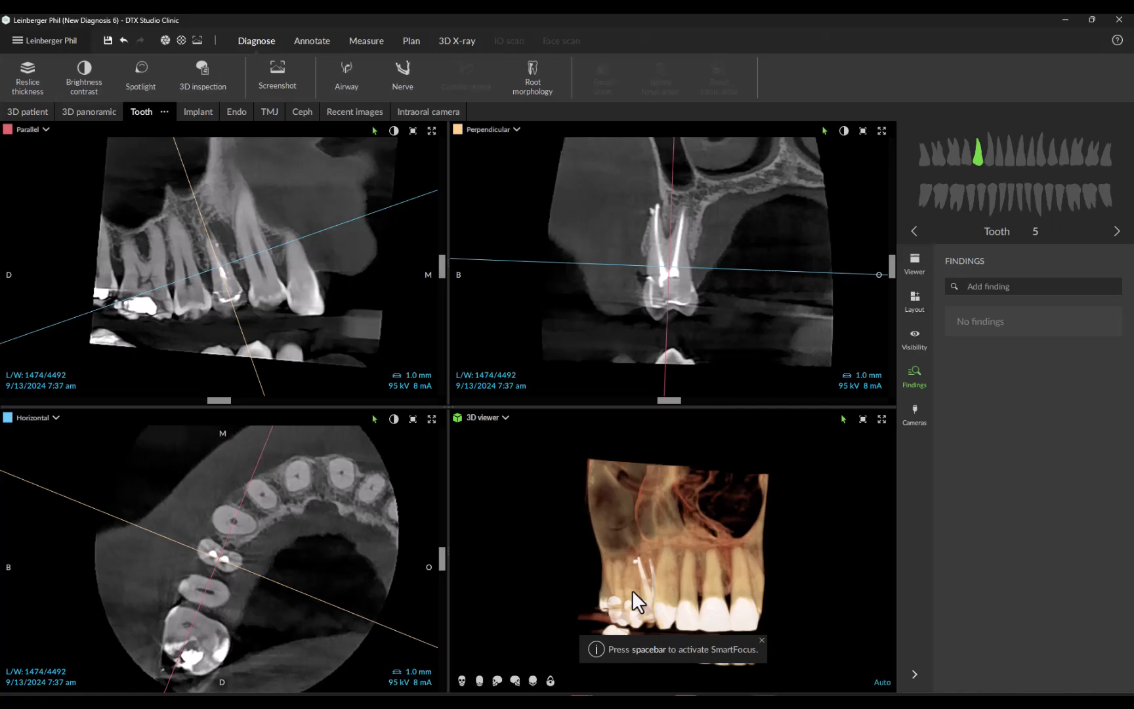
key(space)
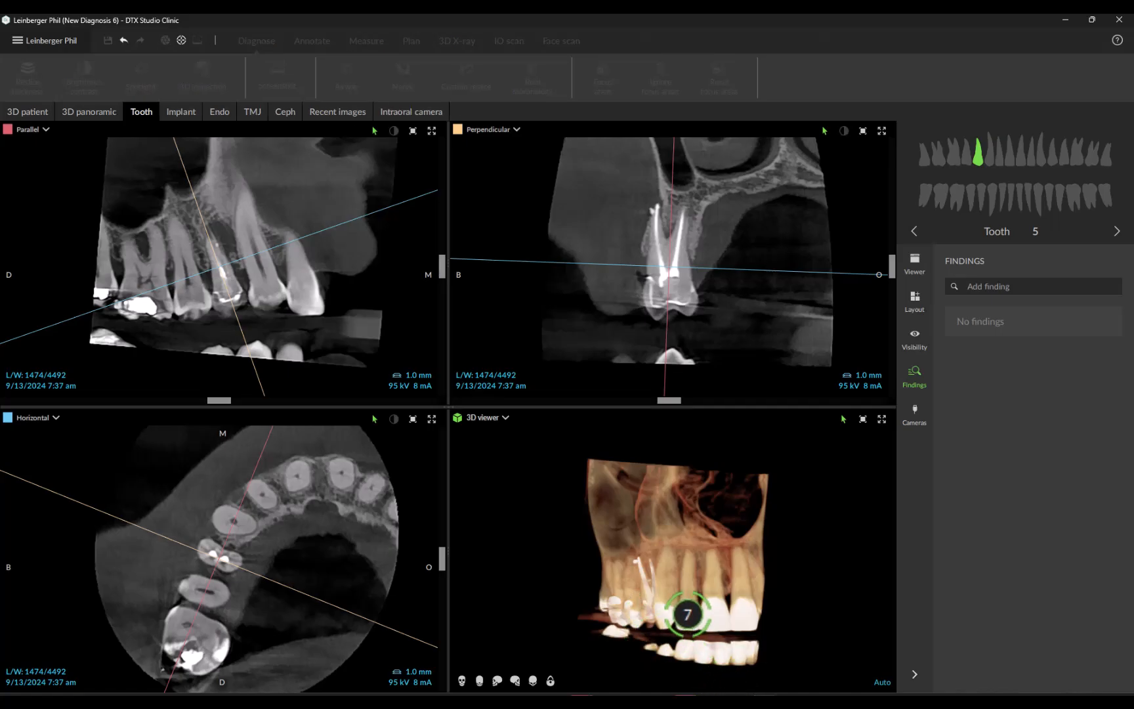
click(687, 615)
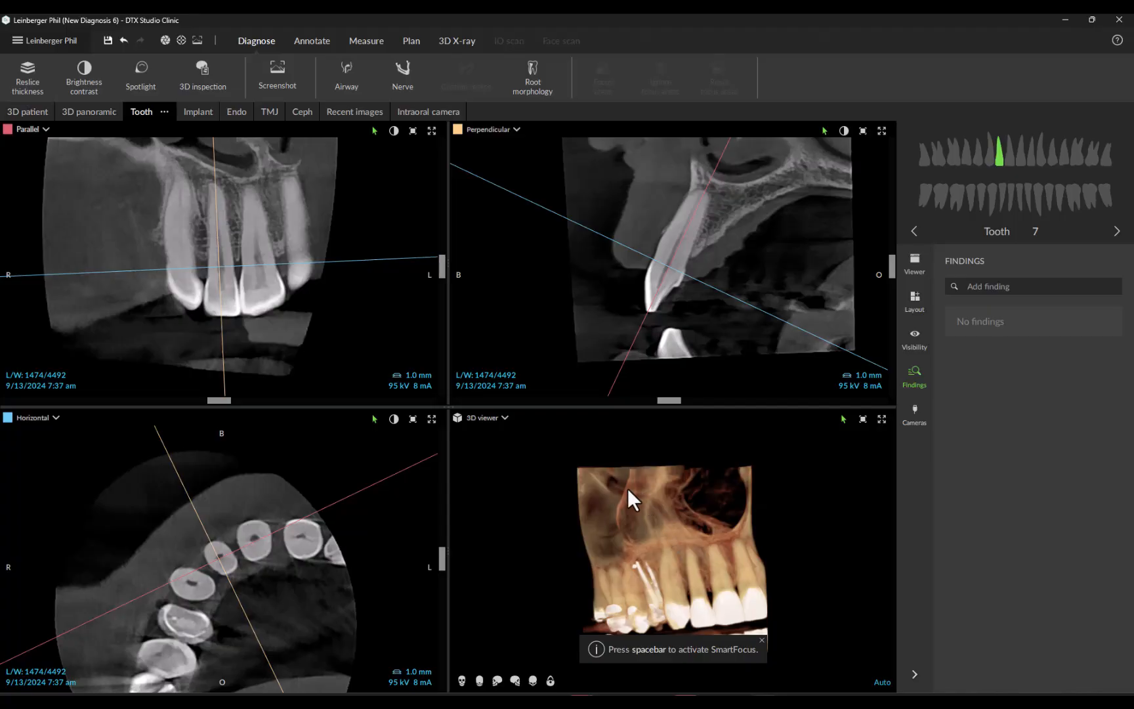
key(space)
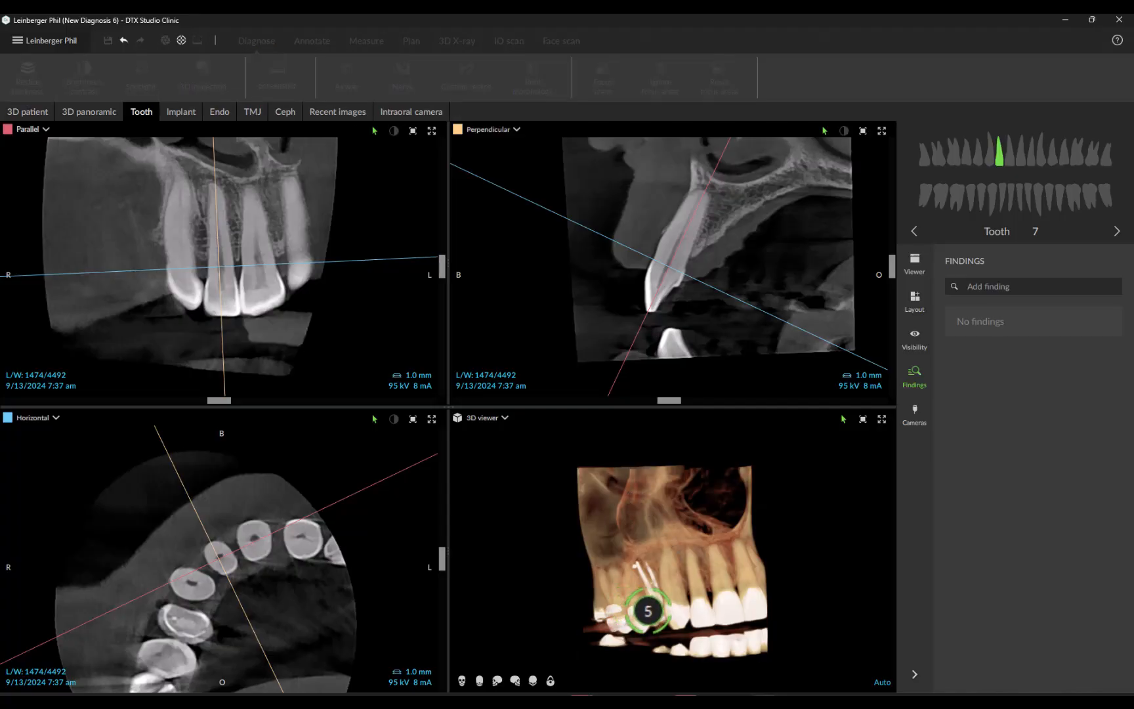
click(655, 615)
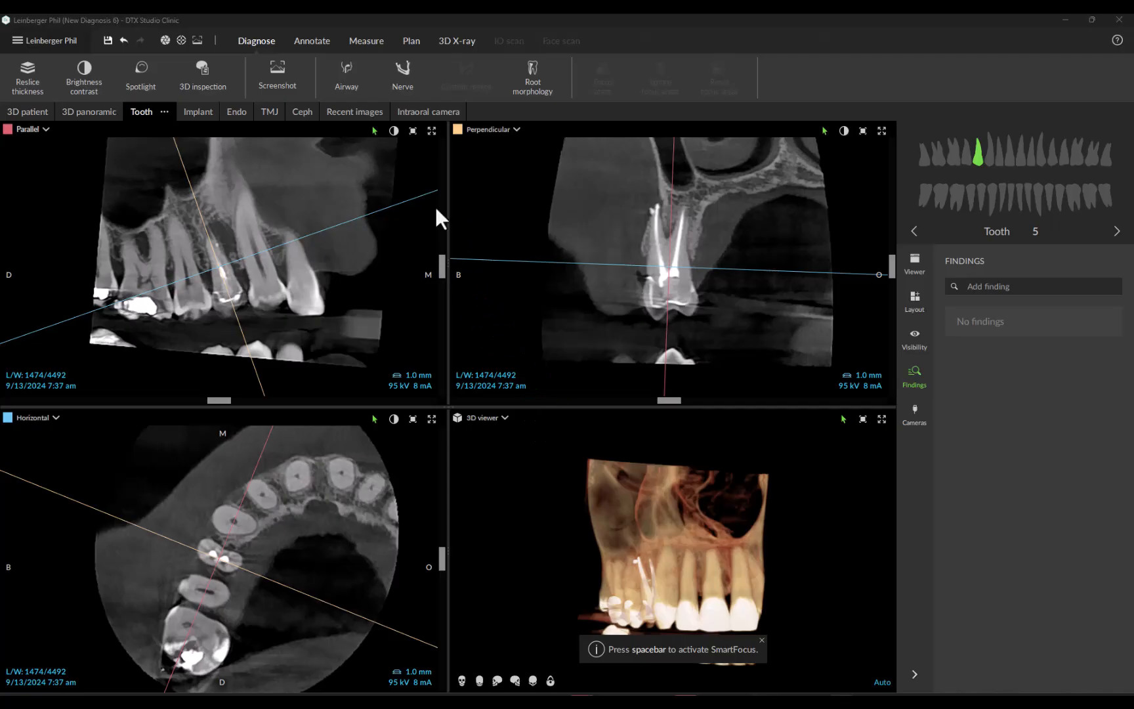
Step: Start defining tooth 5's root morphology in the Endo workspace and mark the buccal canal's apical point on cross-section 37
click(235, 110)
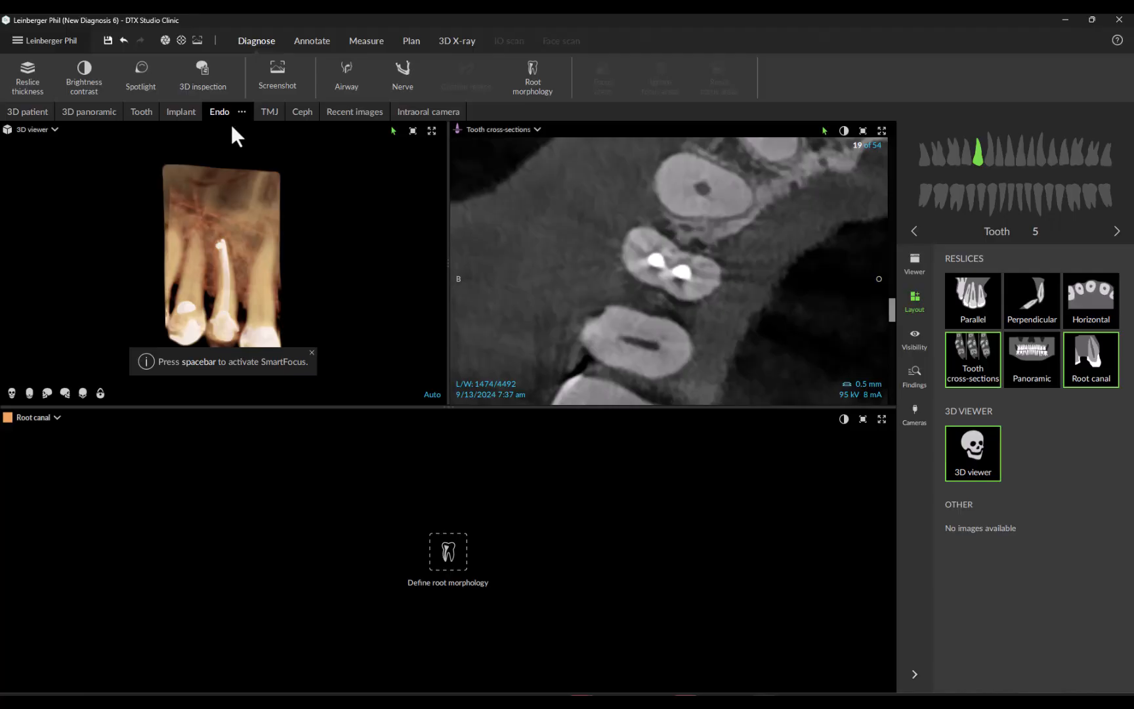
click(447, 552)
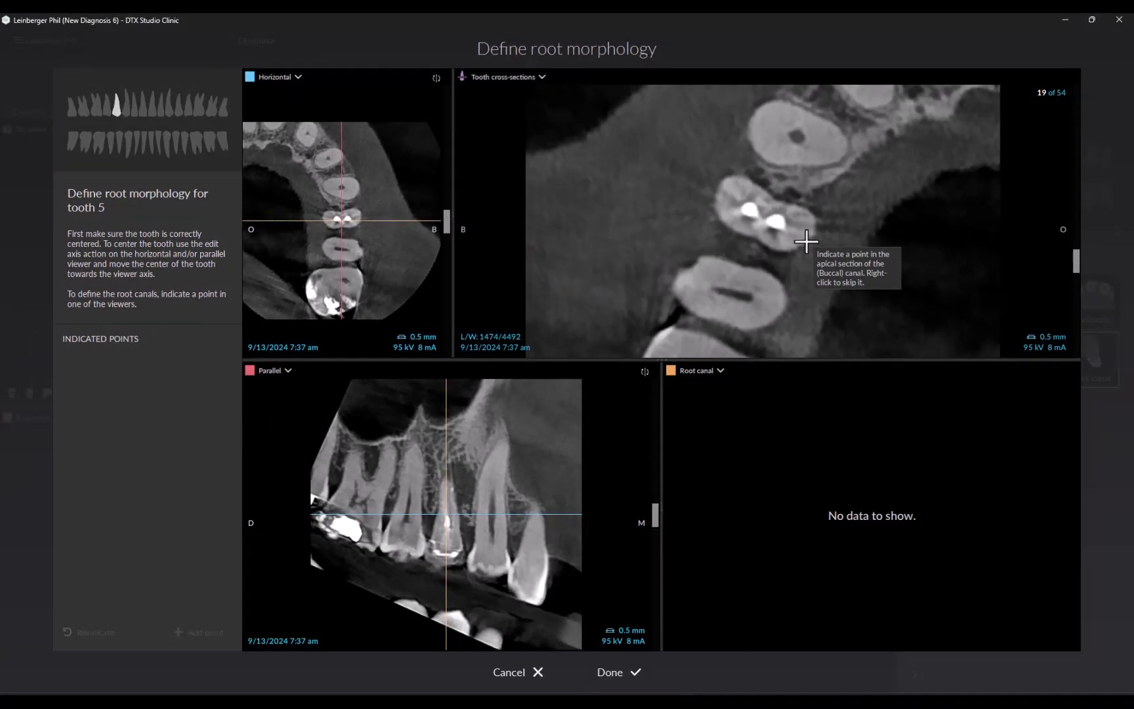
drag(1076, 259, 1071, 176)
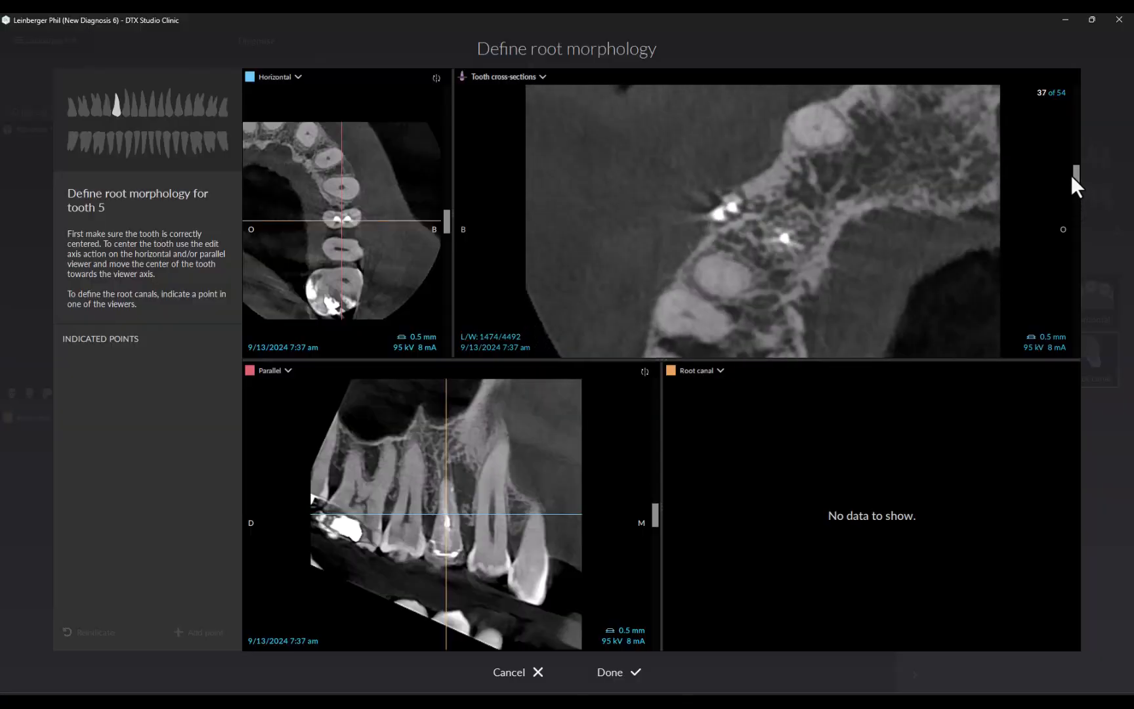
click(731, 208)
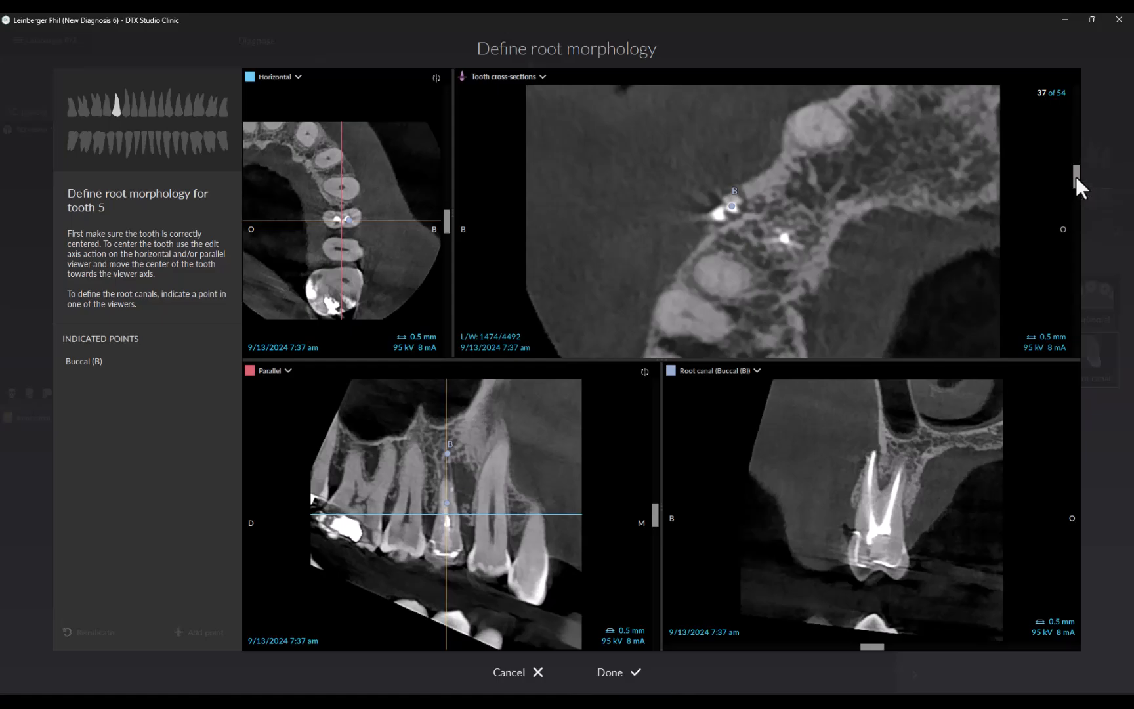
Step: Mark the palatal canal's apical point on cross-section 38 and complete the root morphology definition
drag(1076, 176, 1072, 170)
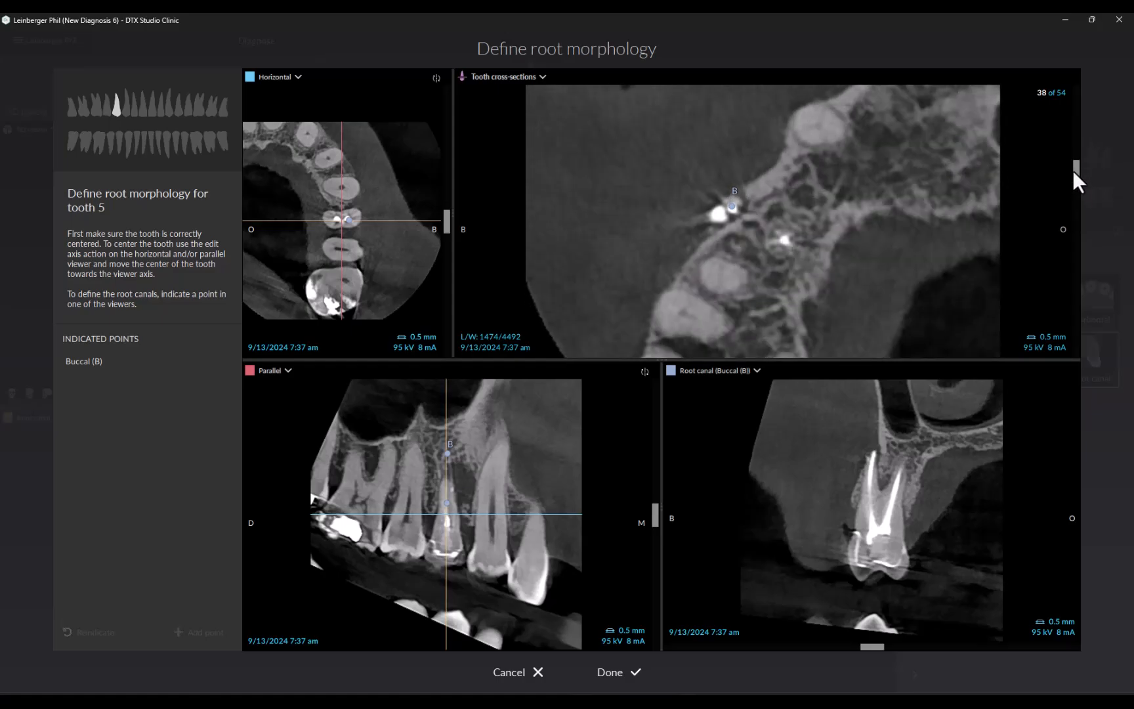
click(784, 241)
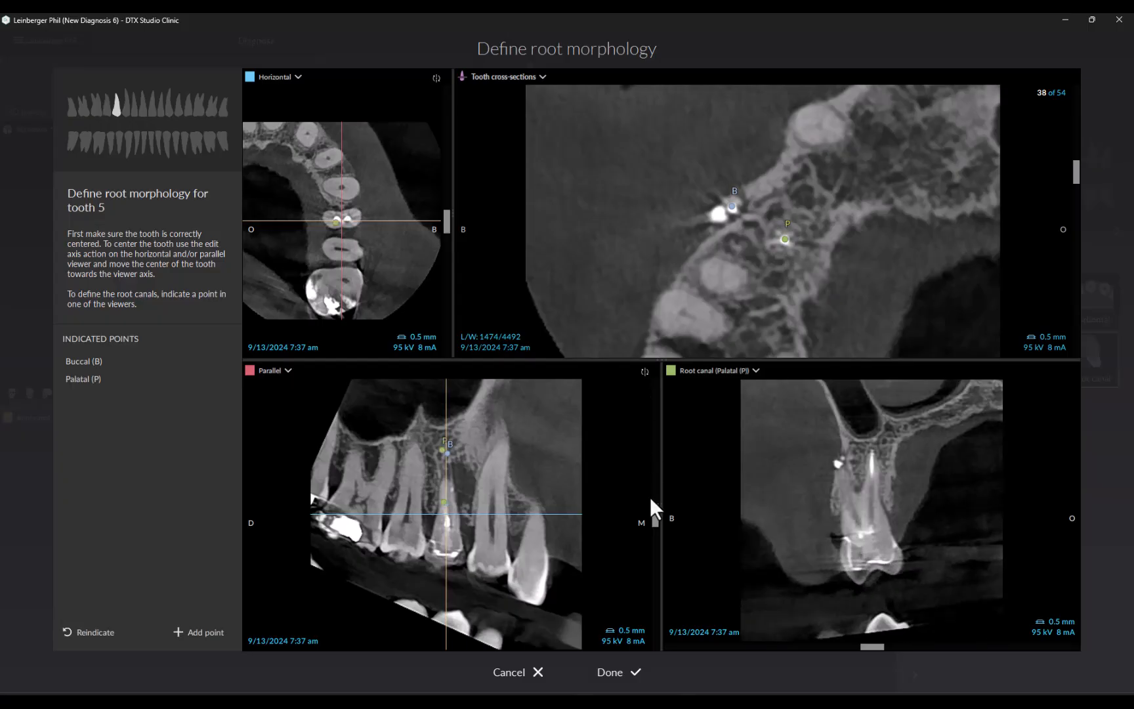
click(618, 674)
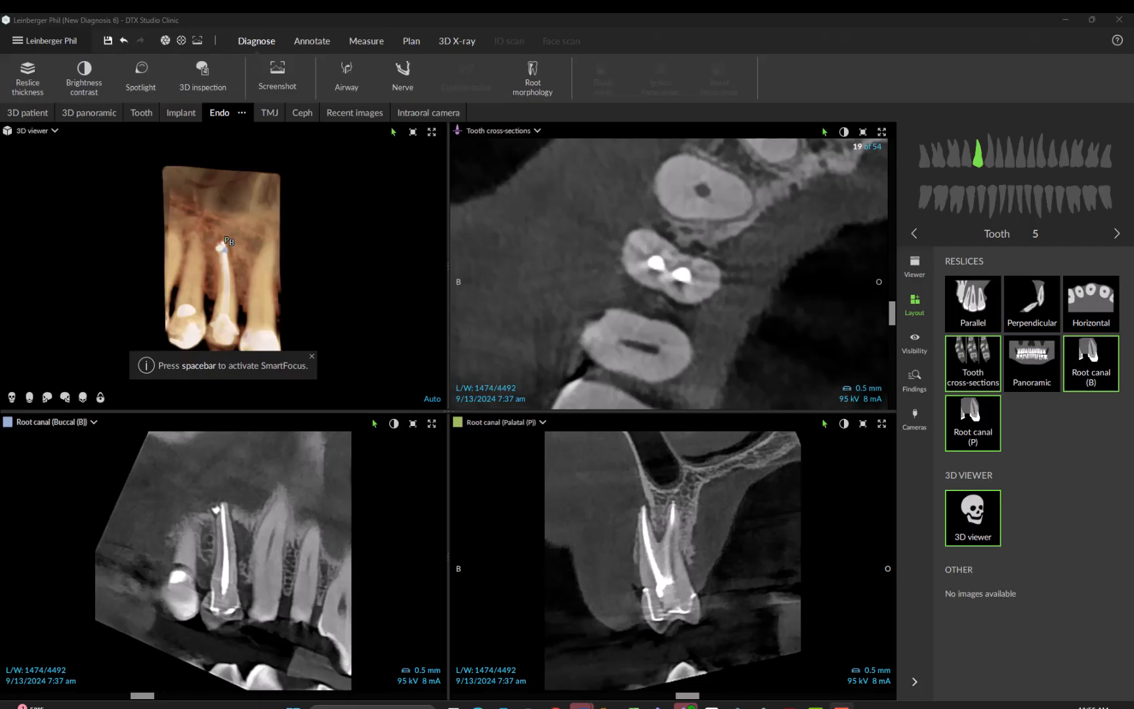
Step: Rotate the buccal root canal reslice to a buccal-occlusal view through both canals and the palatal reslice to a view along the arch
drag(144, 695, 155, 693)
scroll(284, 600, down, 4)
scroll(284, 598, up, 8)
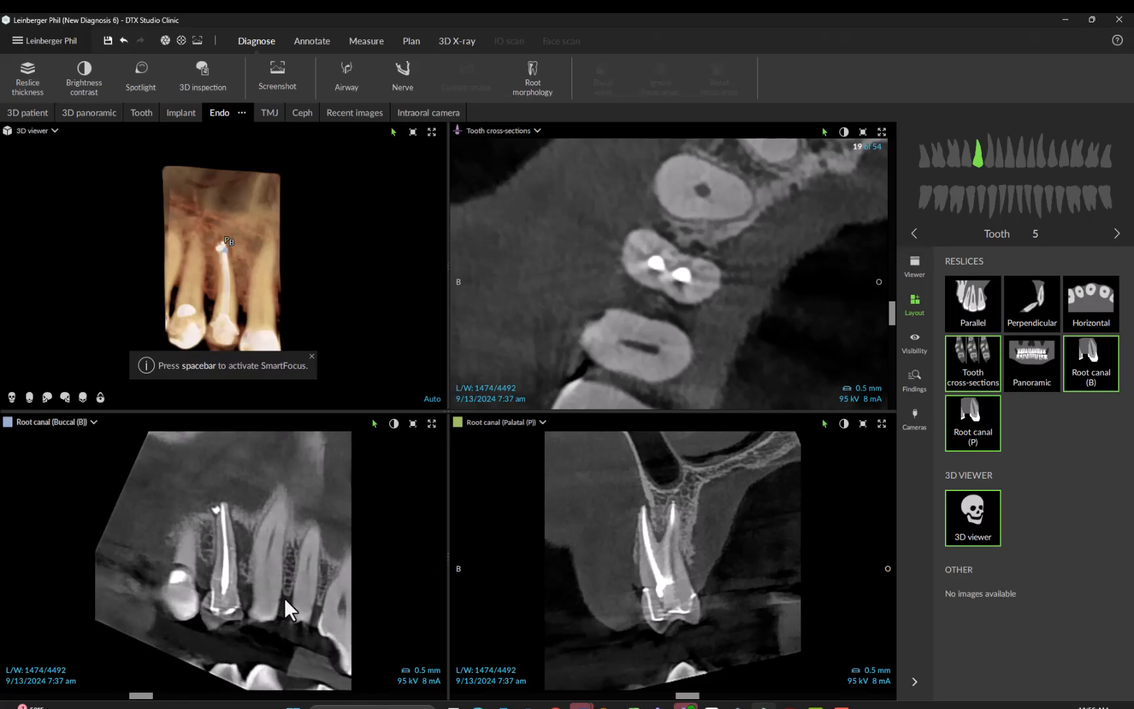
scroll(284, 598, down, 3)
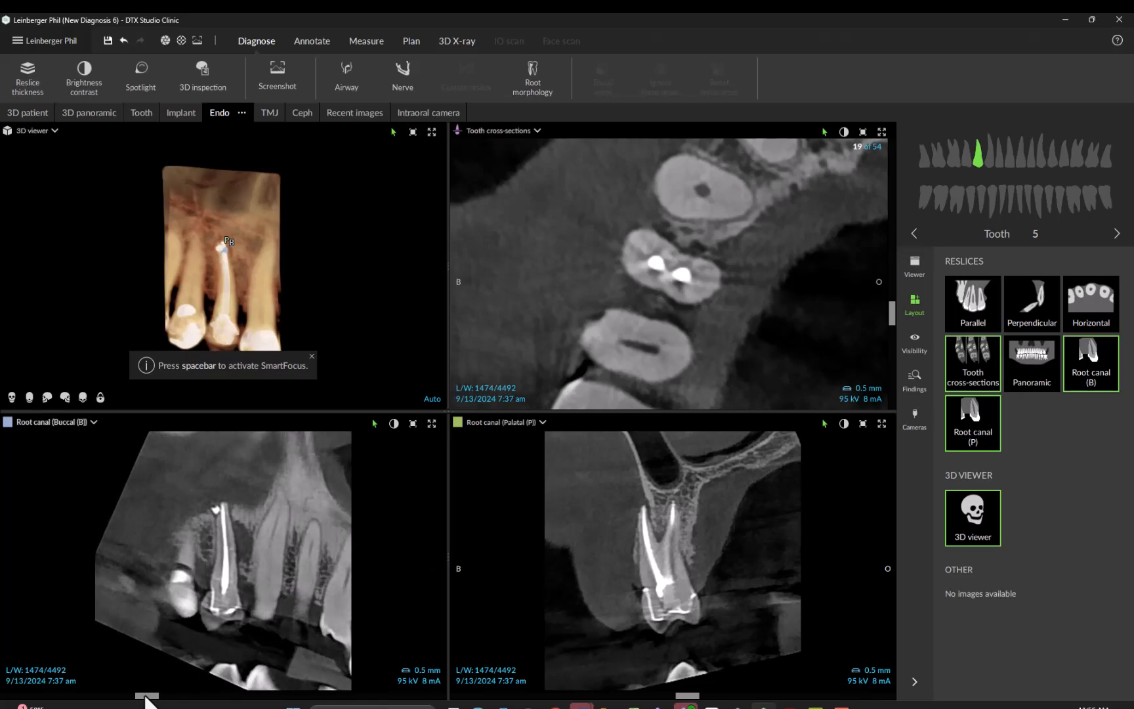
drag(150, 695, 223, 697)
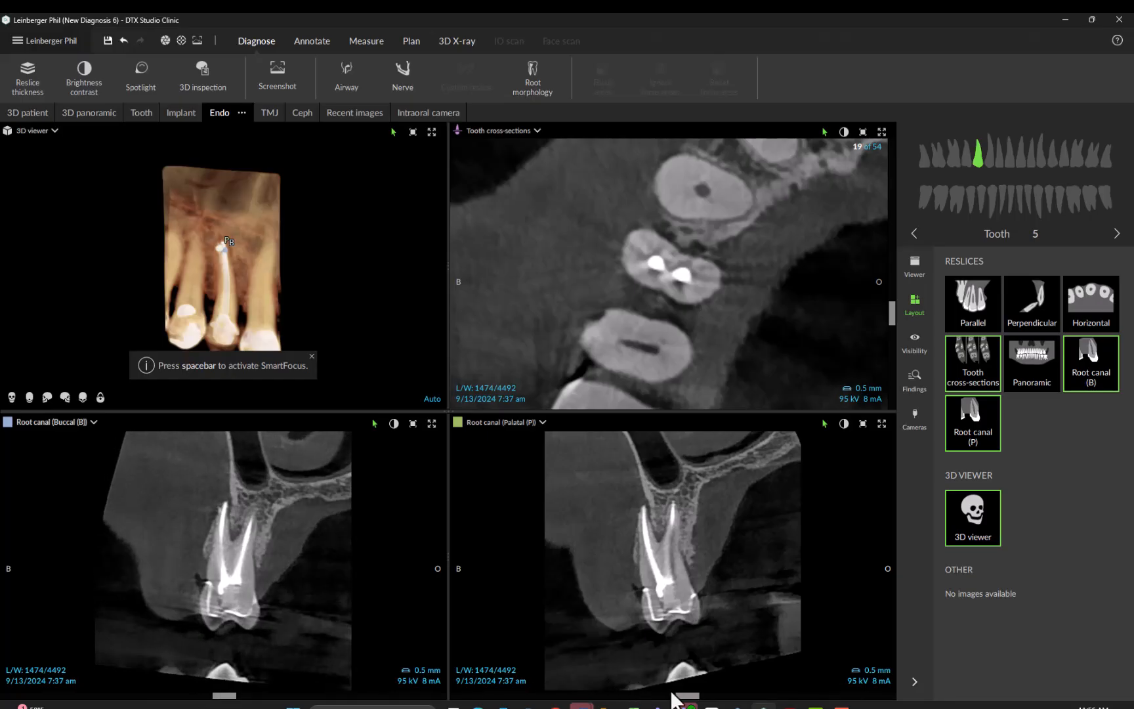
drag(684, 700, 578, 705)
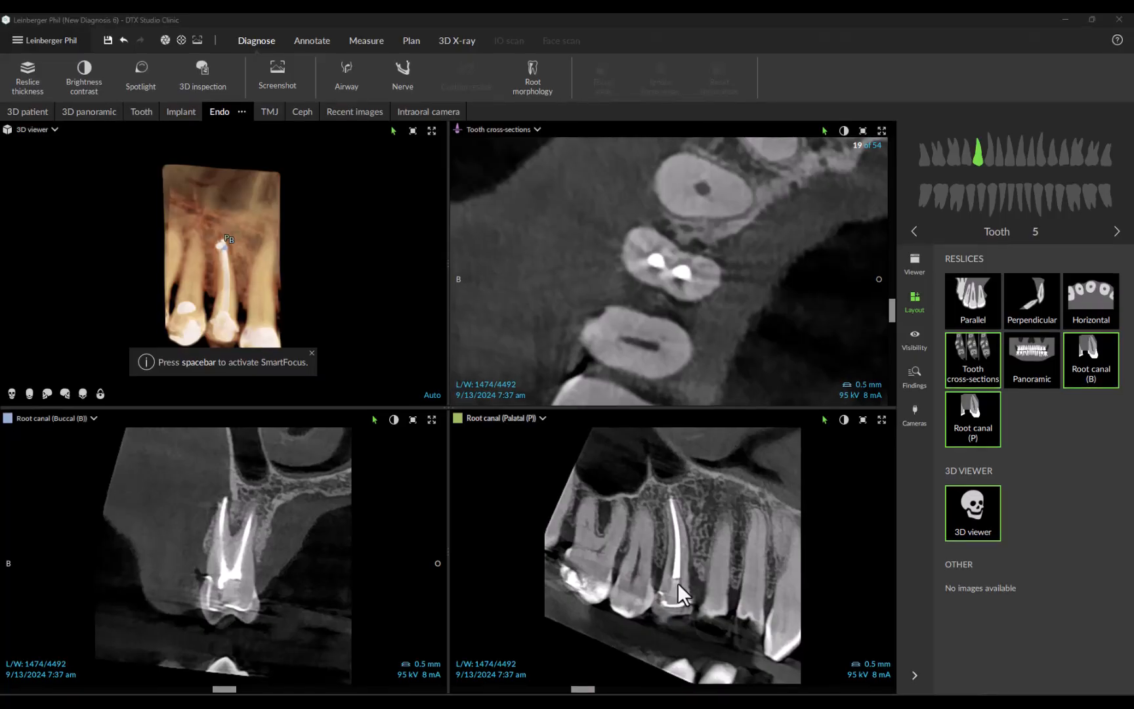
Step: Return to the 3D patient workspace and collapse the expanded side panel
click(41, 110)
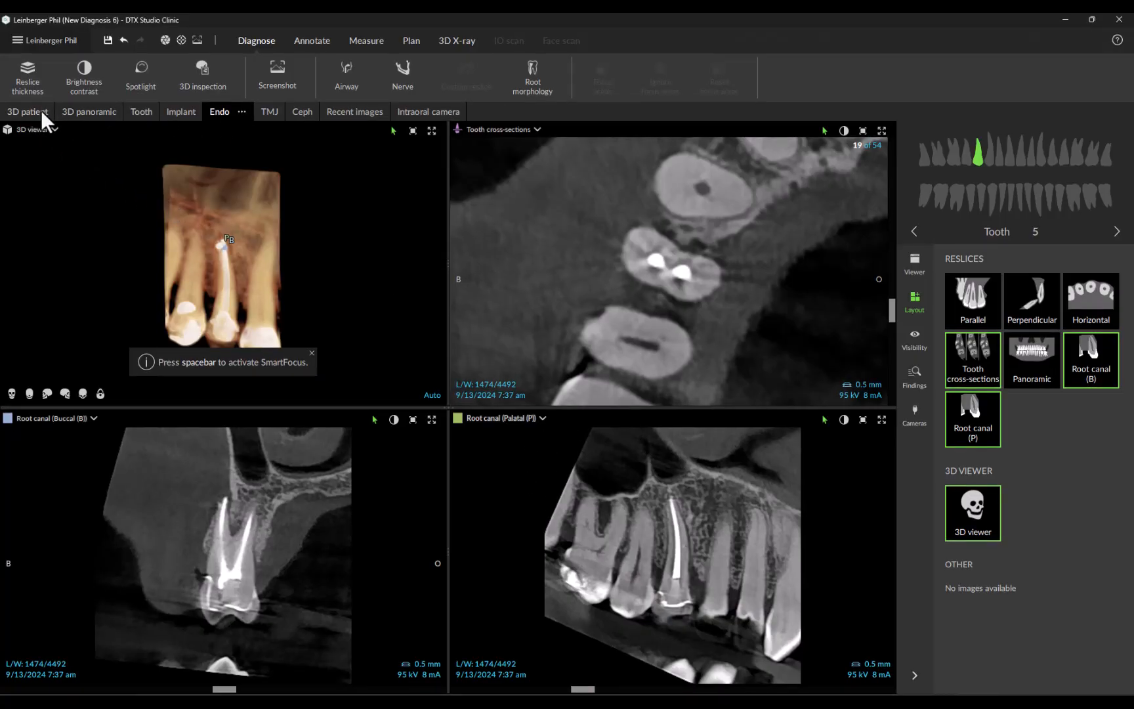
click(913, 675)
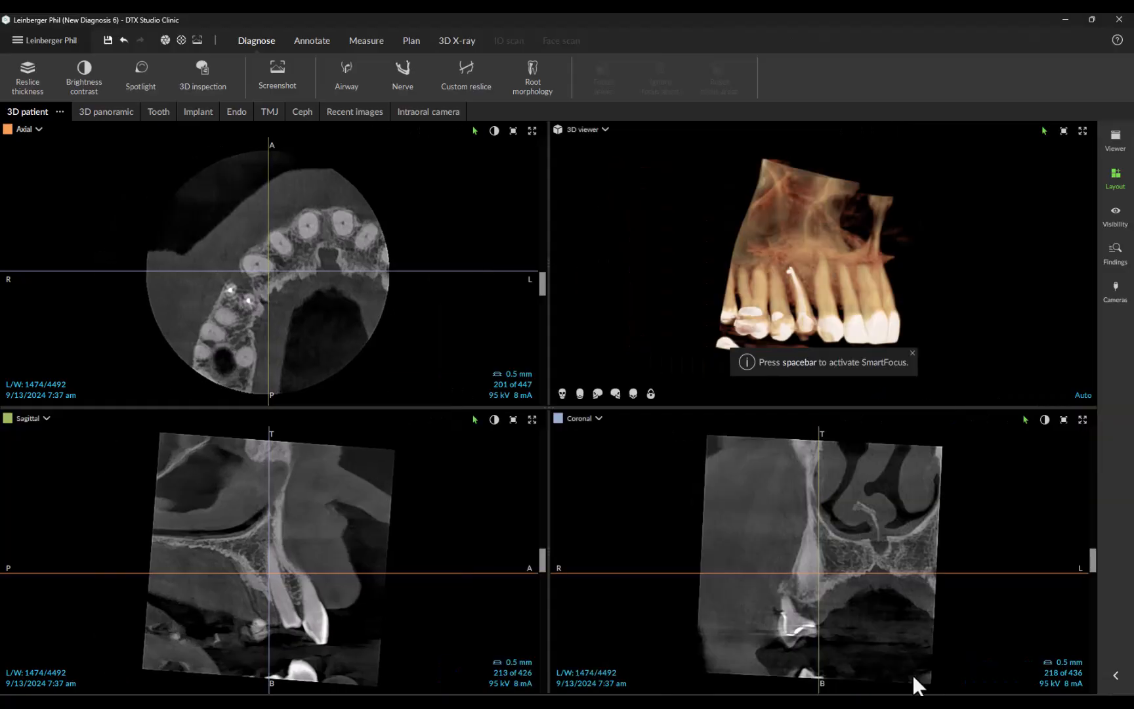